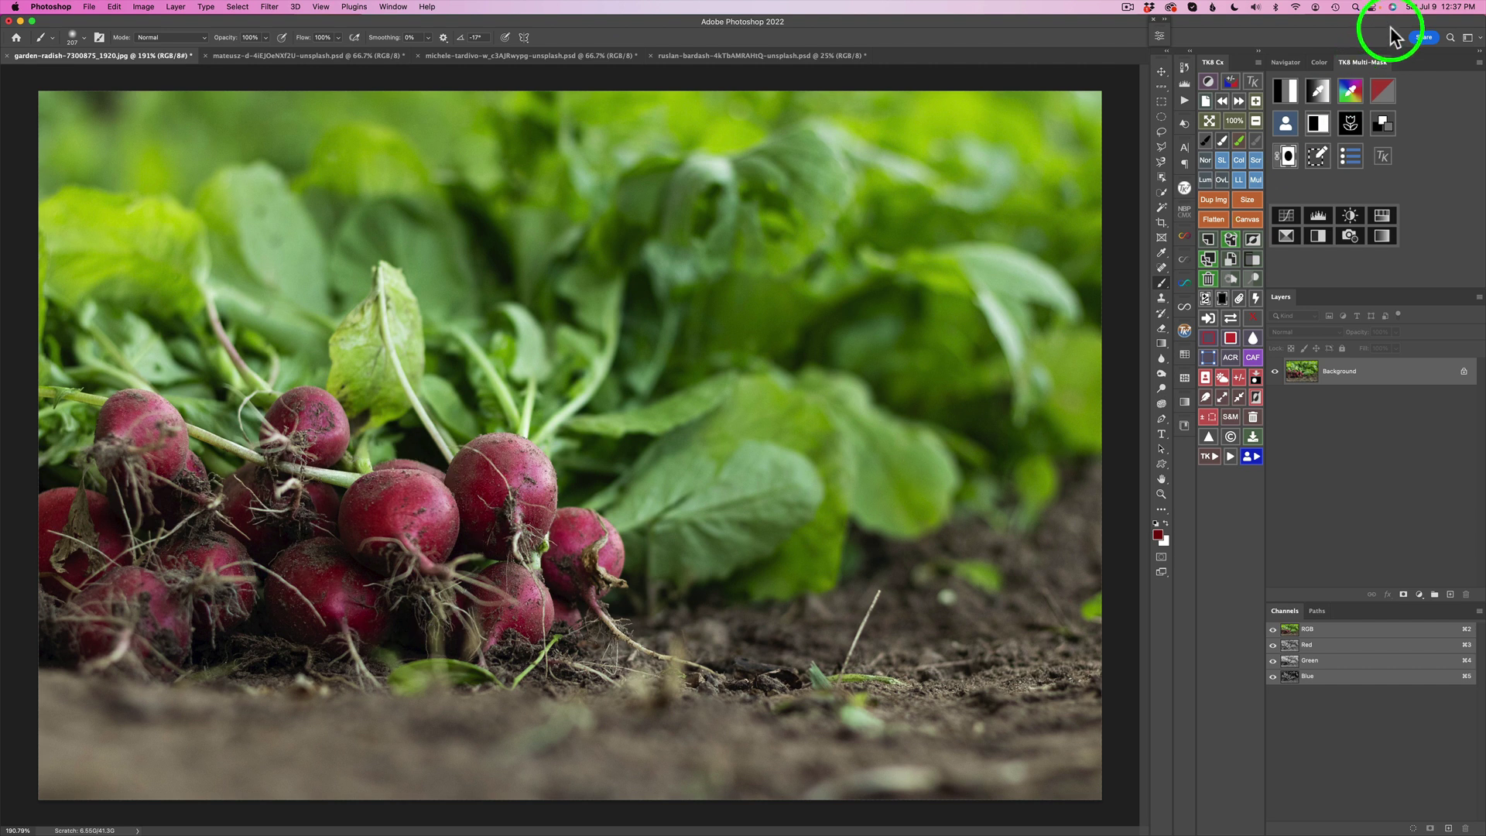
Build a TK8 colour mask from the red sampled on a radish.
{"action": "left_click", "coordinate": [1352, 91]}
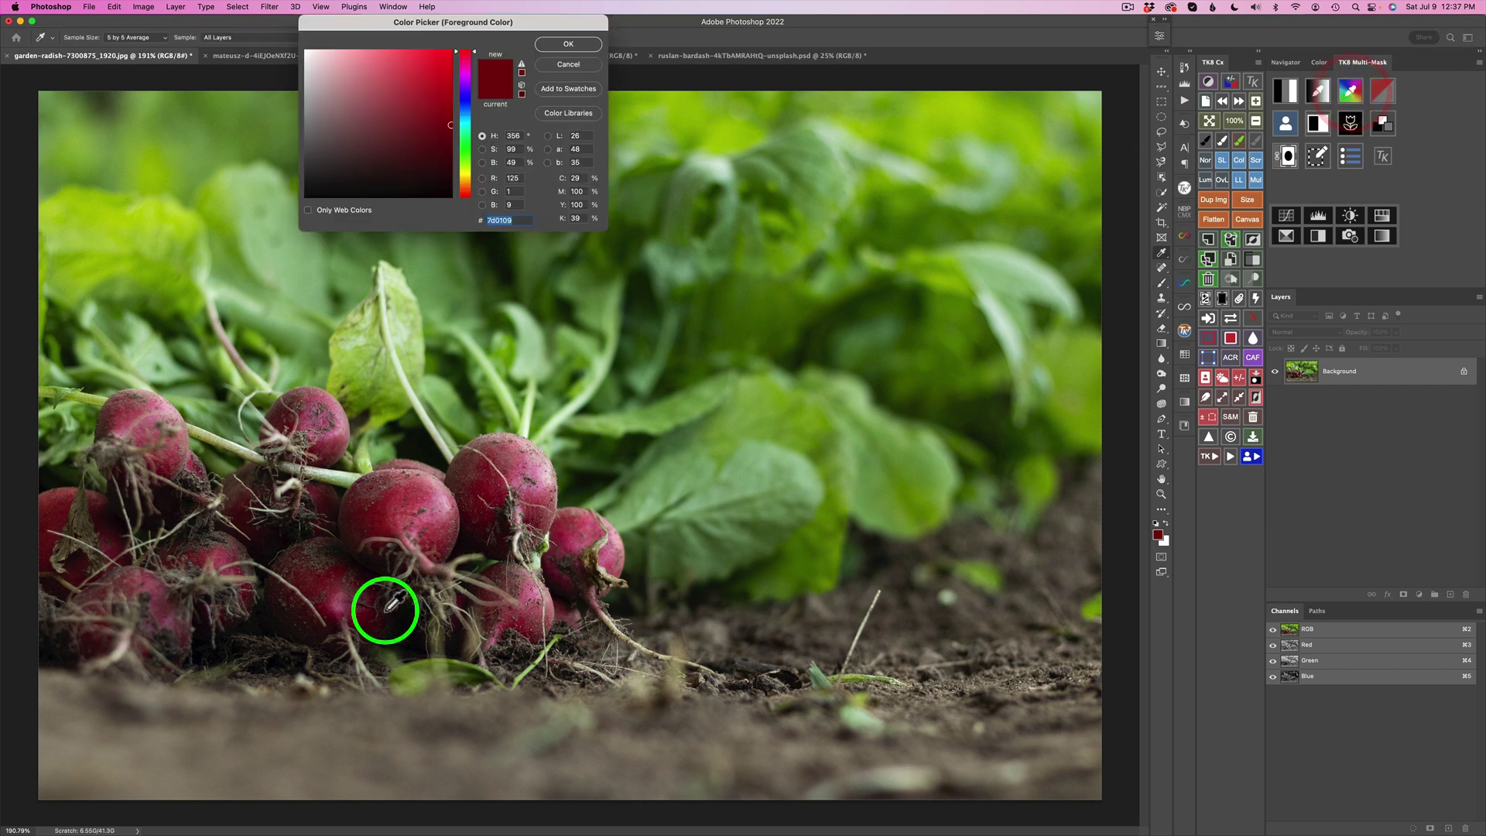
{"action": "left_click", "coordinate": [398, 494]}
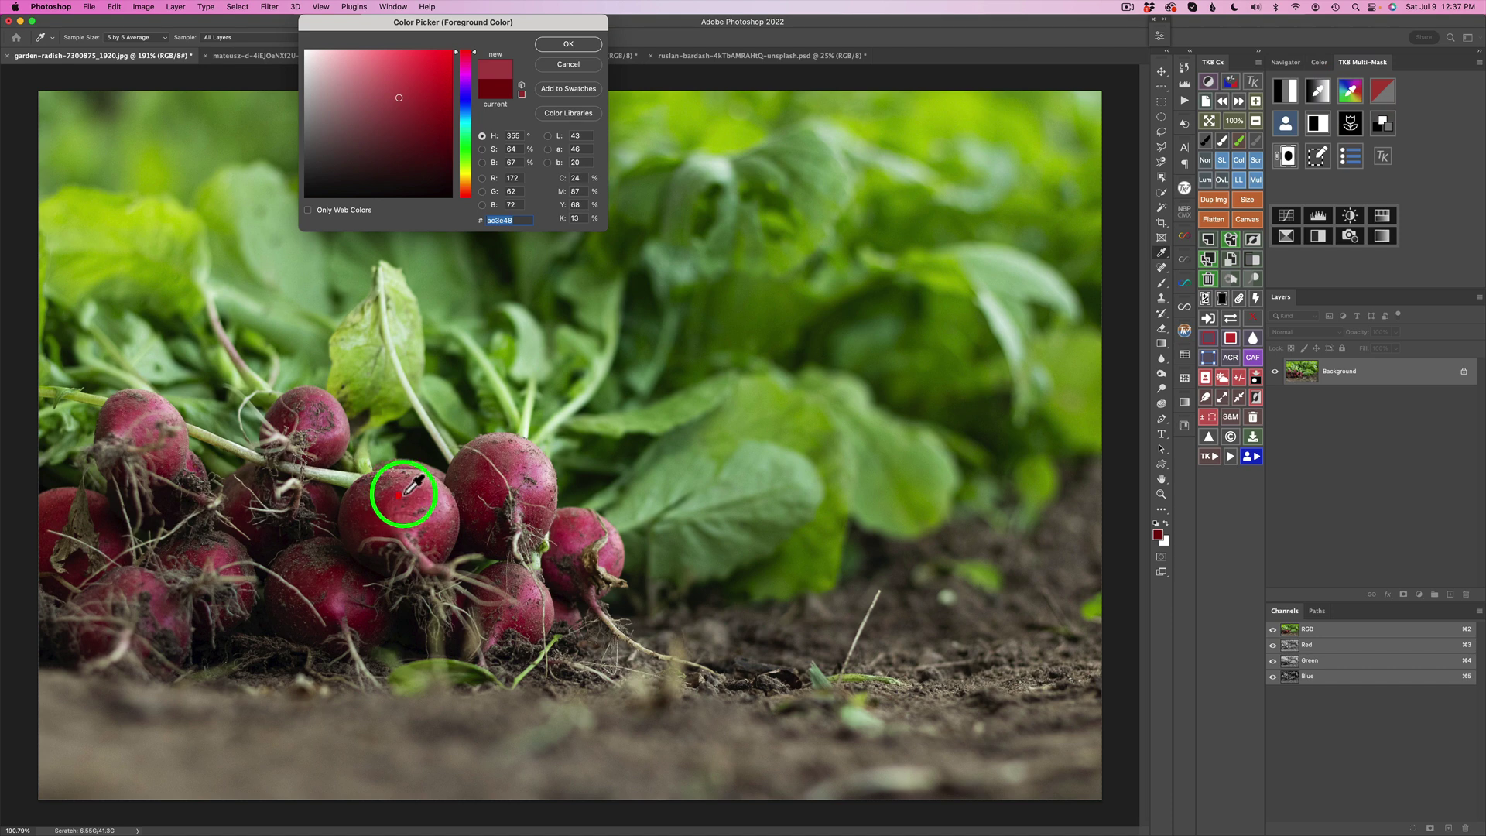
{"action": "left_click", "coordinate": [569, 43]}
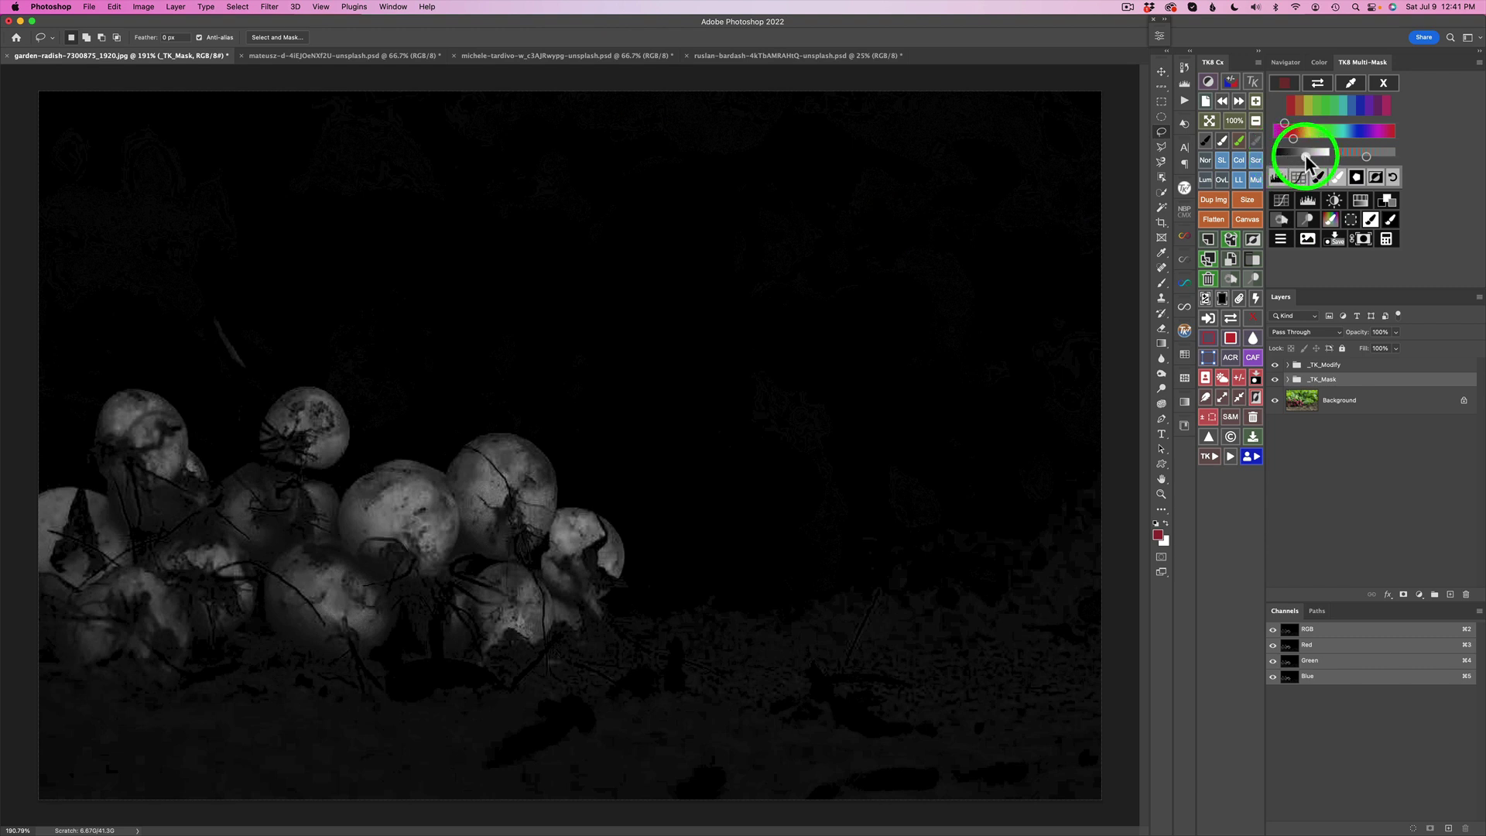
Adjust the Multi-Mask sliders so the radishes brighten and the ground darkens.
{"action": "left_click_drag", "start_coordinate": [1305, 155], "coordinate": [1310, 159]}
{"action": "left_click", "coordinate": [1316, 155]}
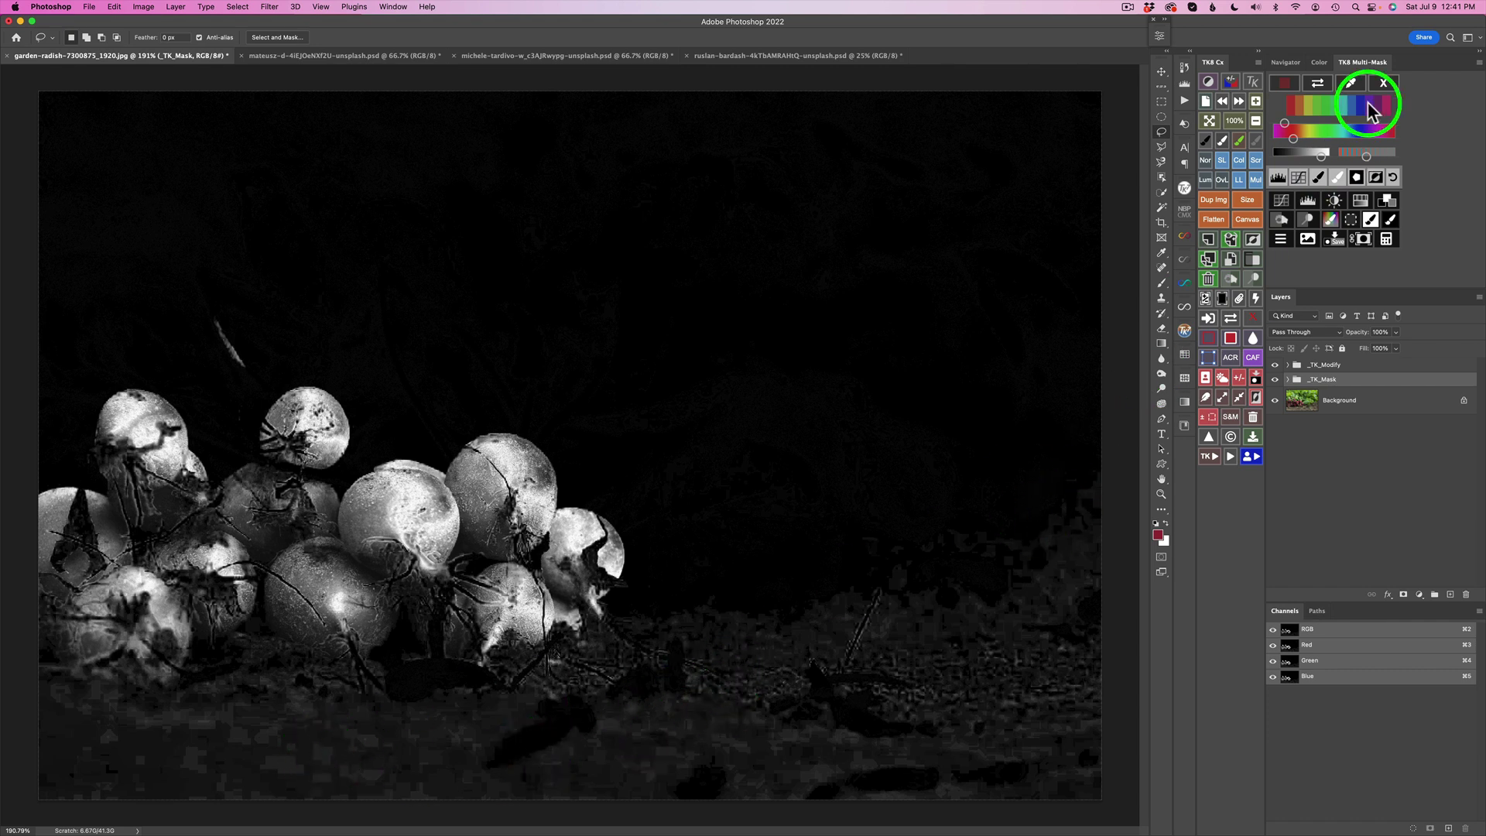
{"action": "left_click", "coordinate": [1293, 140]}
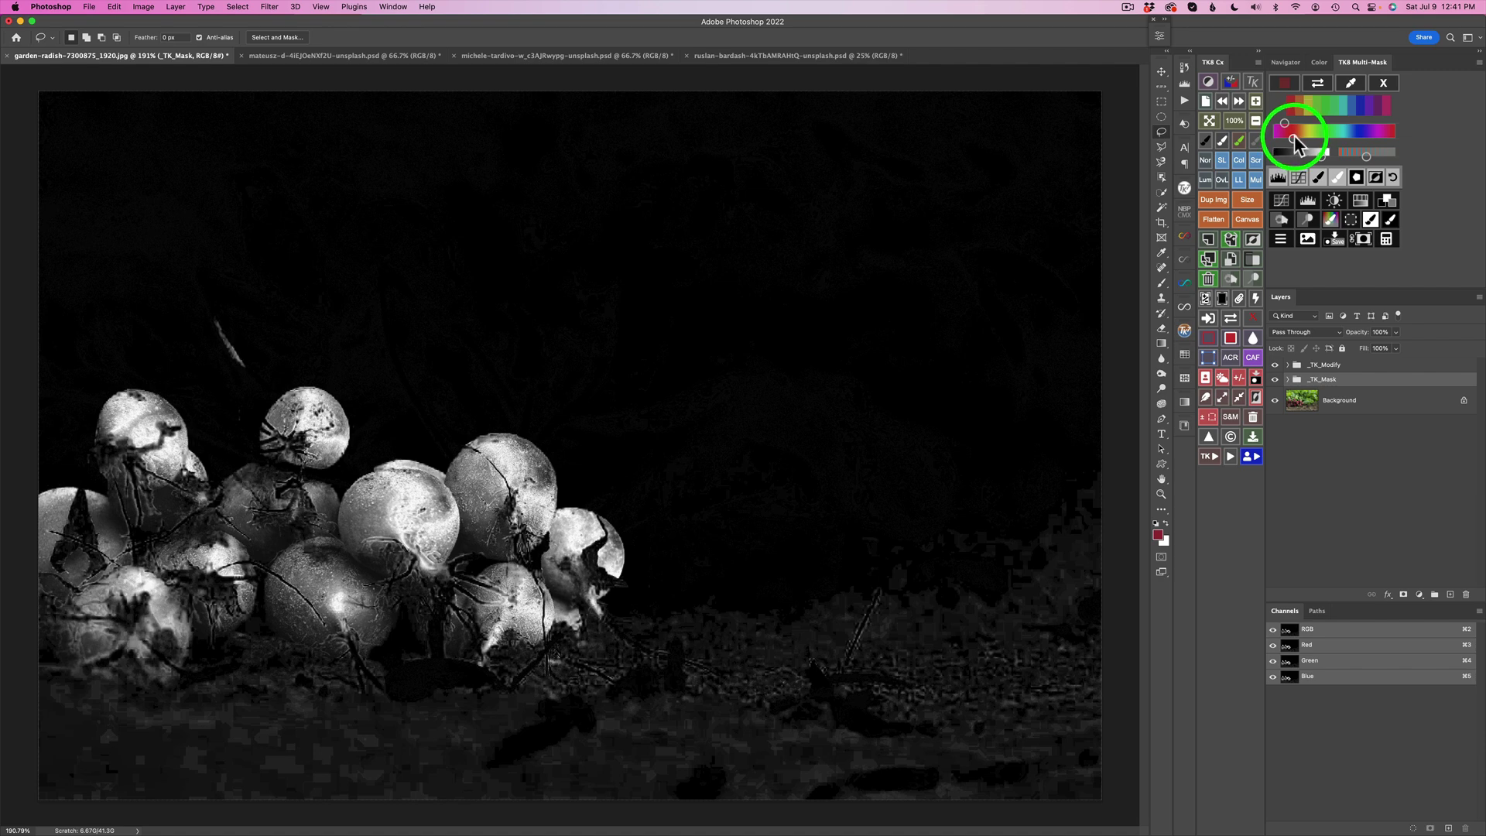
{"action": "left_click", "coordinate": [1293, 140]}
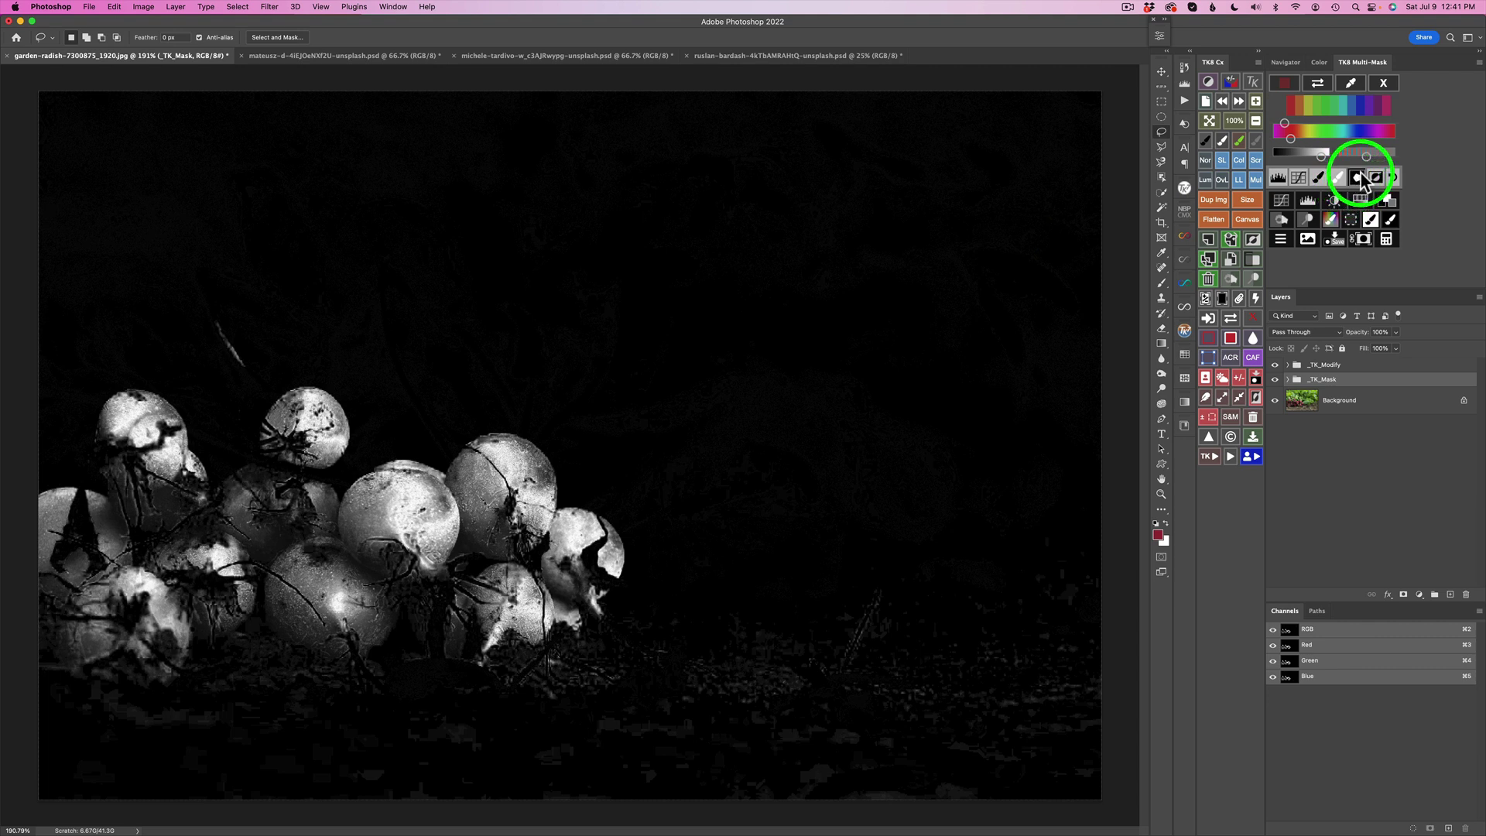
Lasso the radish bunch and black out the mask outside it with a feathered edge.
{"action": "left_click", "coordinate": [1356, 177]}
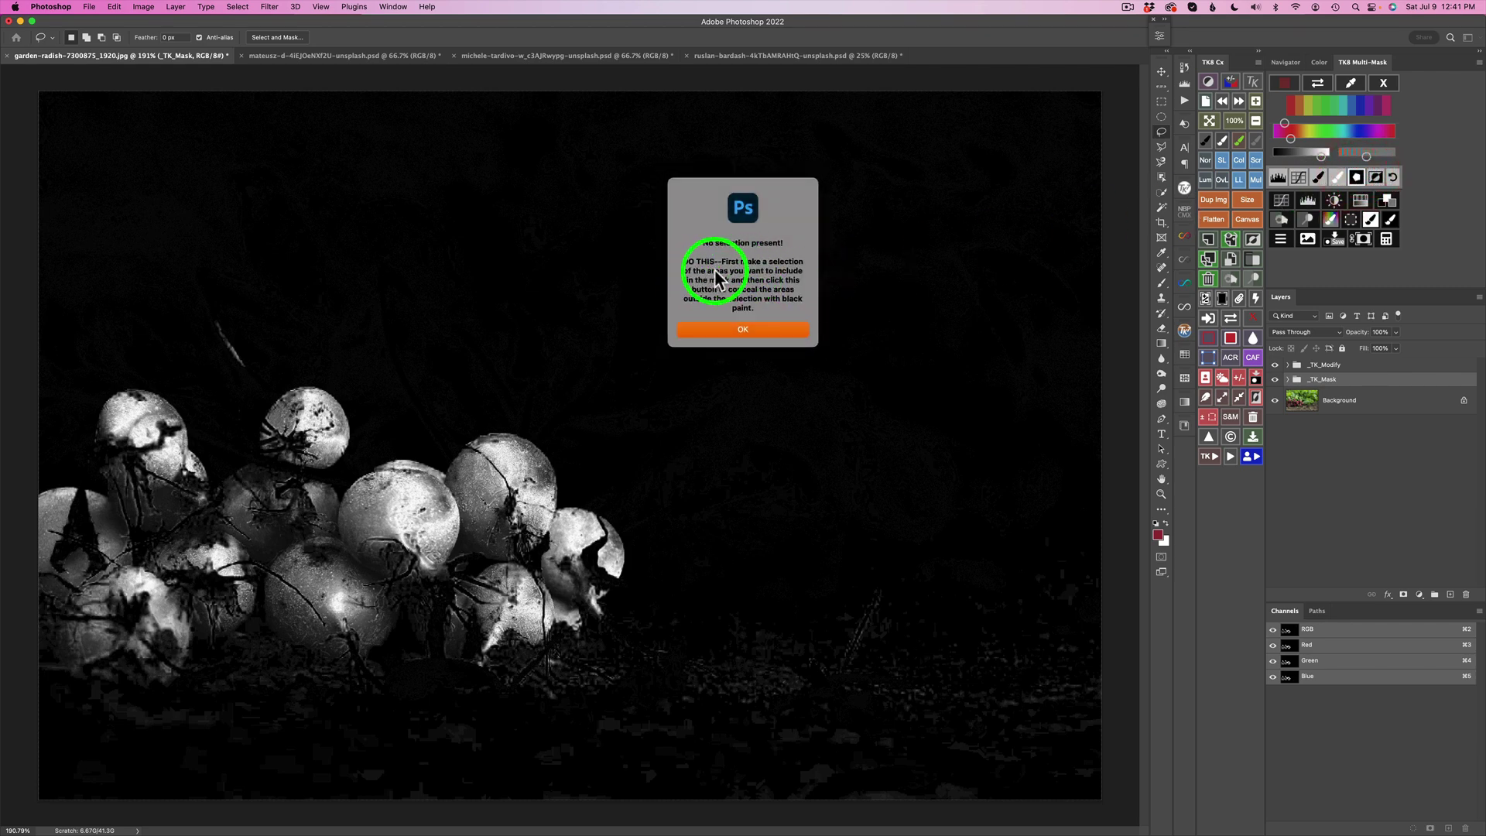
{"action": "left_click", "coordinate": [755, 329]}
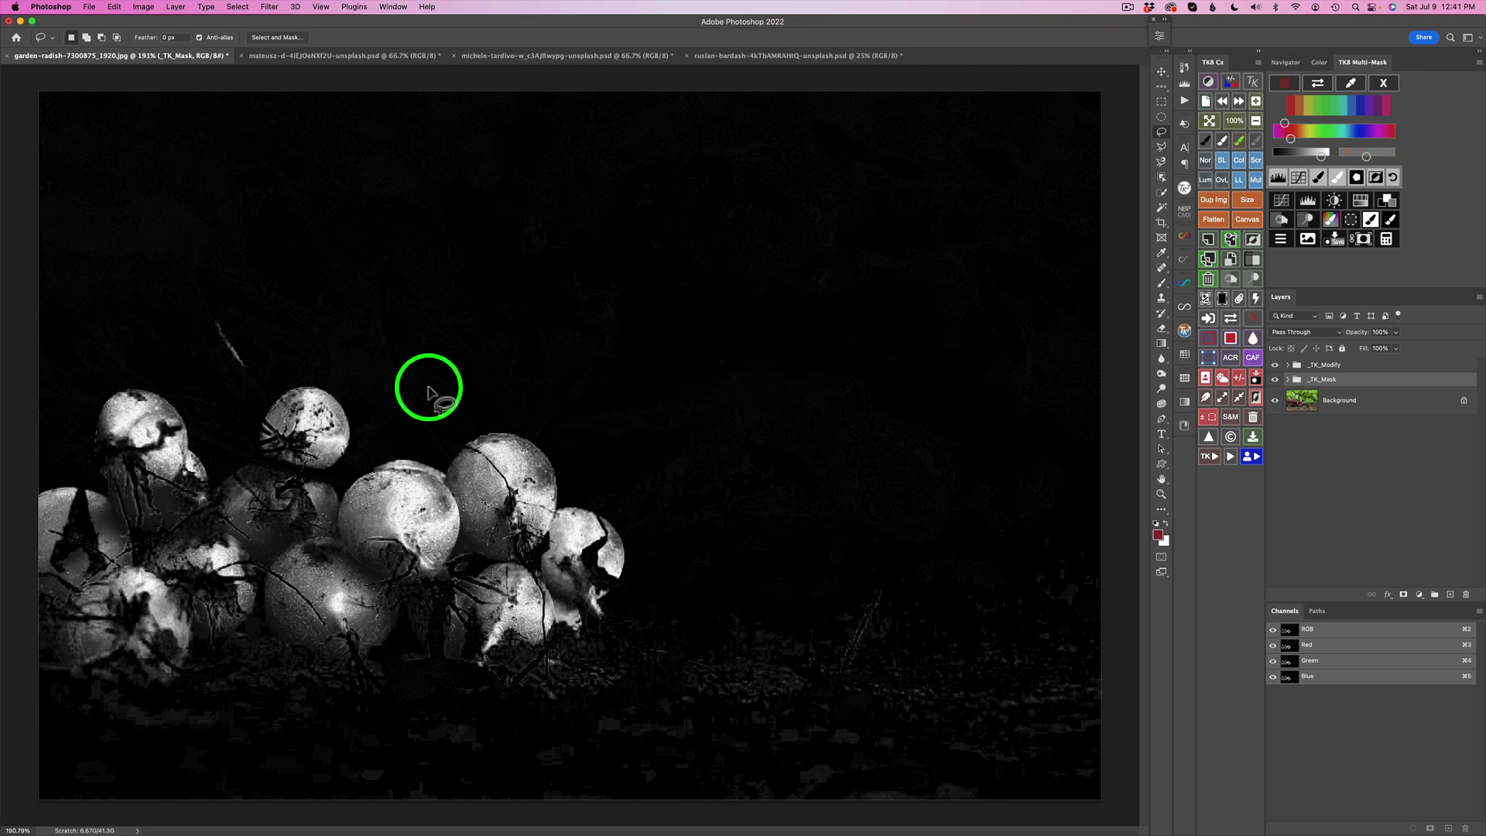
{"action": "mouse_move", "coordinate": [393, 389]}
{"action": "left_mouse_down"}
{"action": "mouse_move", "coordinate": [265, 399]}
{"action": "mouse_move", "coordinate": [127, 365]}
{"action": "mouse_move", "coordinate": [16, 521]}
{"action": "mouse_move", "coordinate": [36, 677]}
{"action": "mouse_move", "coordinate": [175, 685]}
{"action": "mouse_move", "coordinate": [229, 648]}
{"action": "mouse_move", "coordinate": [381, 678]}
{"action": "mouse_move", "coordinate": [571, 669]}
{"action": "mouse_move", "coordinate": [637, 527]}
{"action": "mouse_move", "coordinate": [373, 391]}
{"action": "left_mouse_up"}
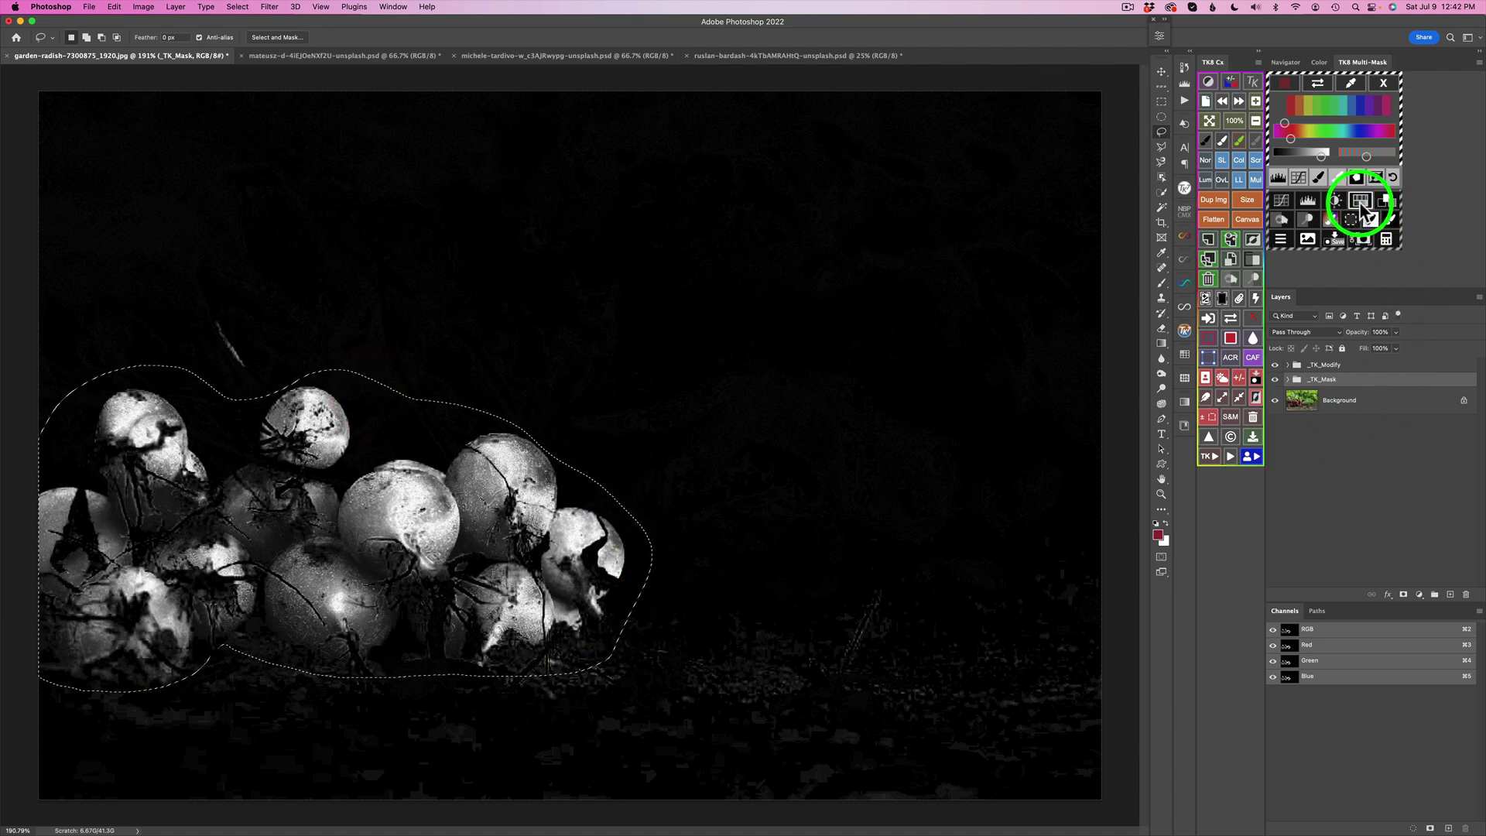
{"action": "left_click", "coordinate": [1356, 179]}
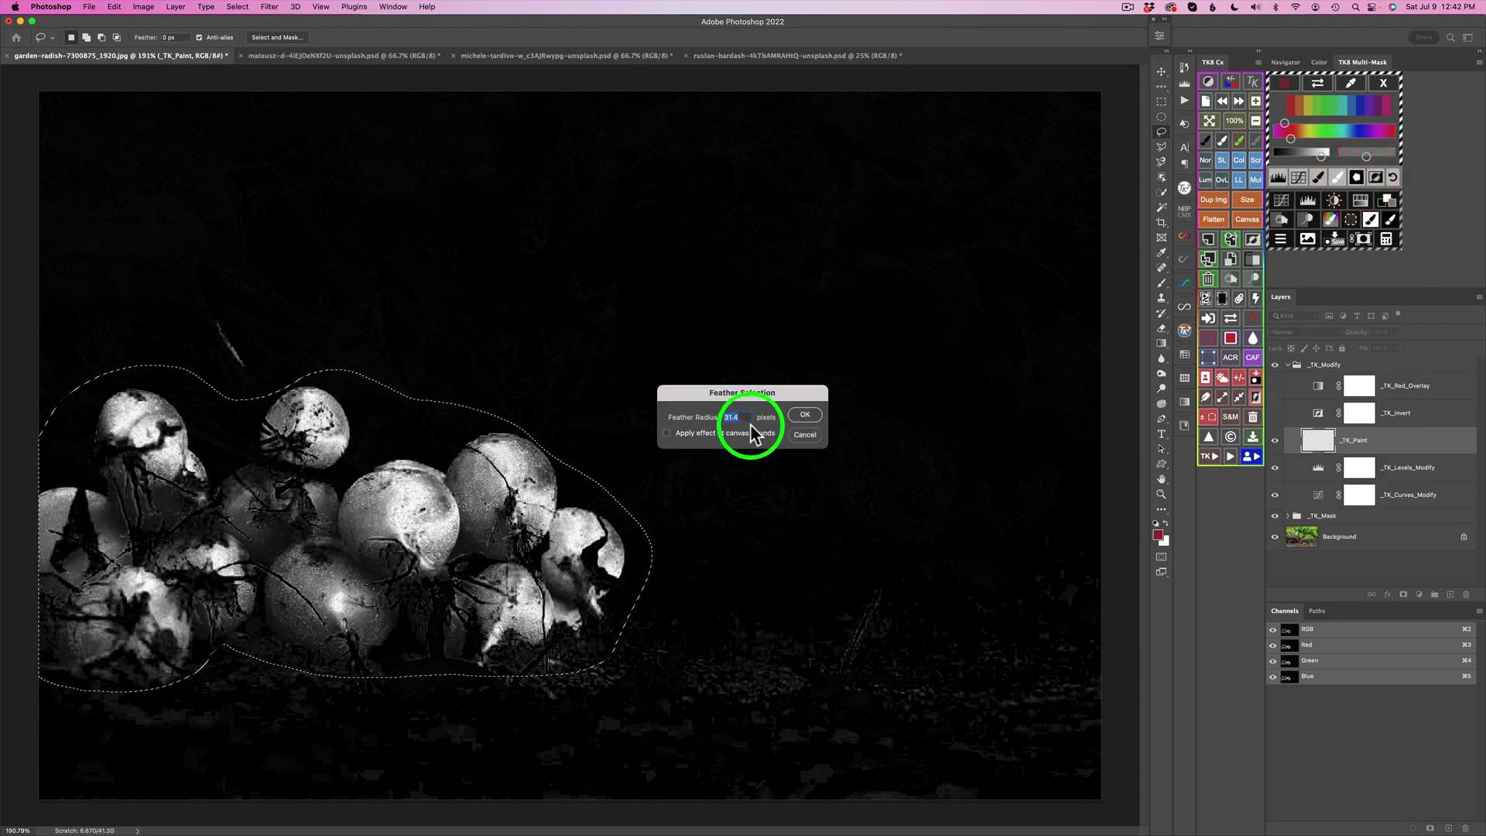
{"action": "left_click", "coordinate": [805, 435]}
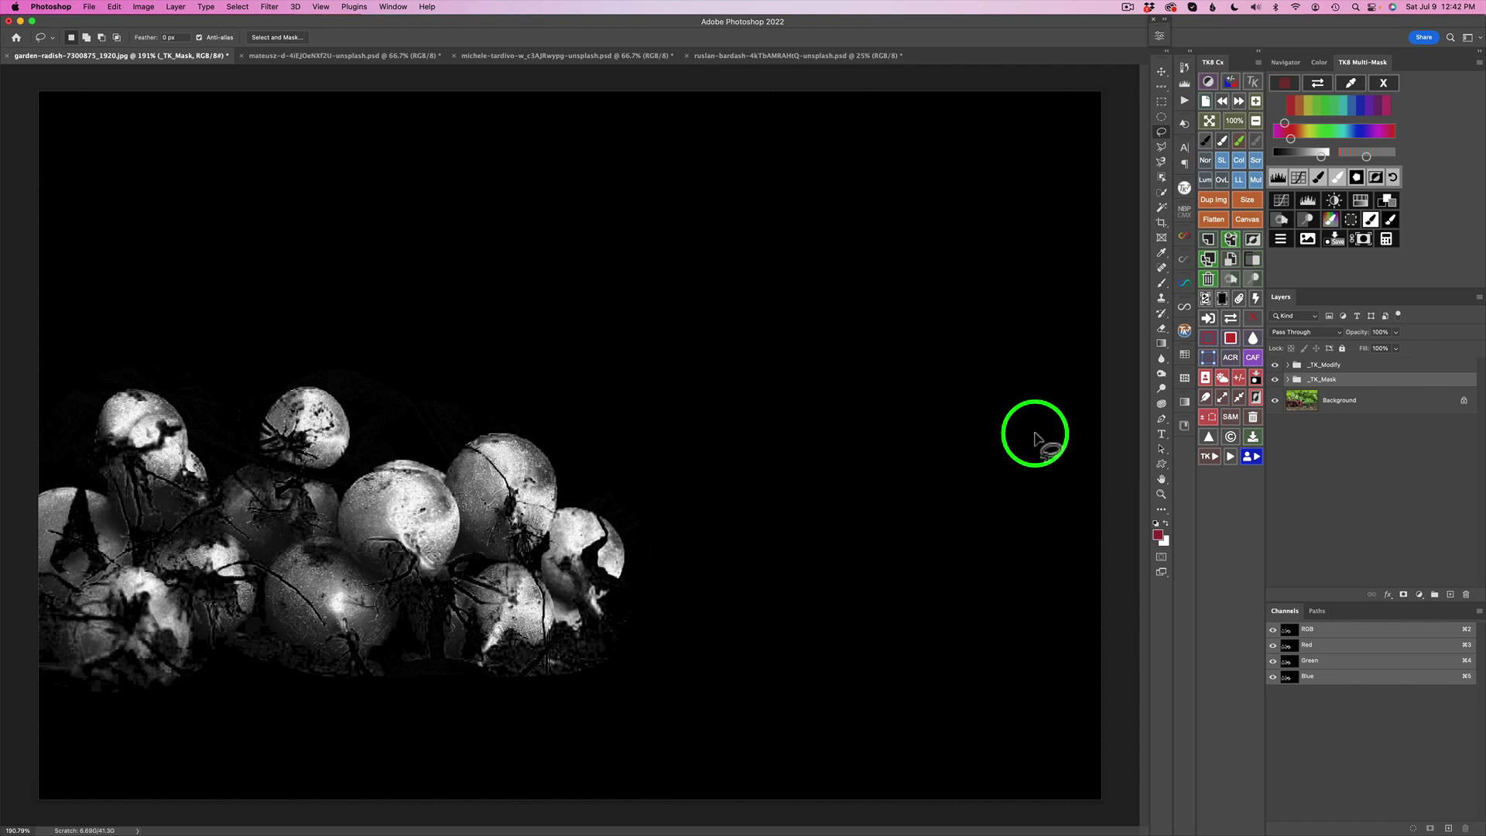
Add a Linear Light Paint Color layer using a deep radish red.
{"action": "left_click", "coordinate": [1330, 219]}
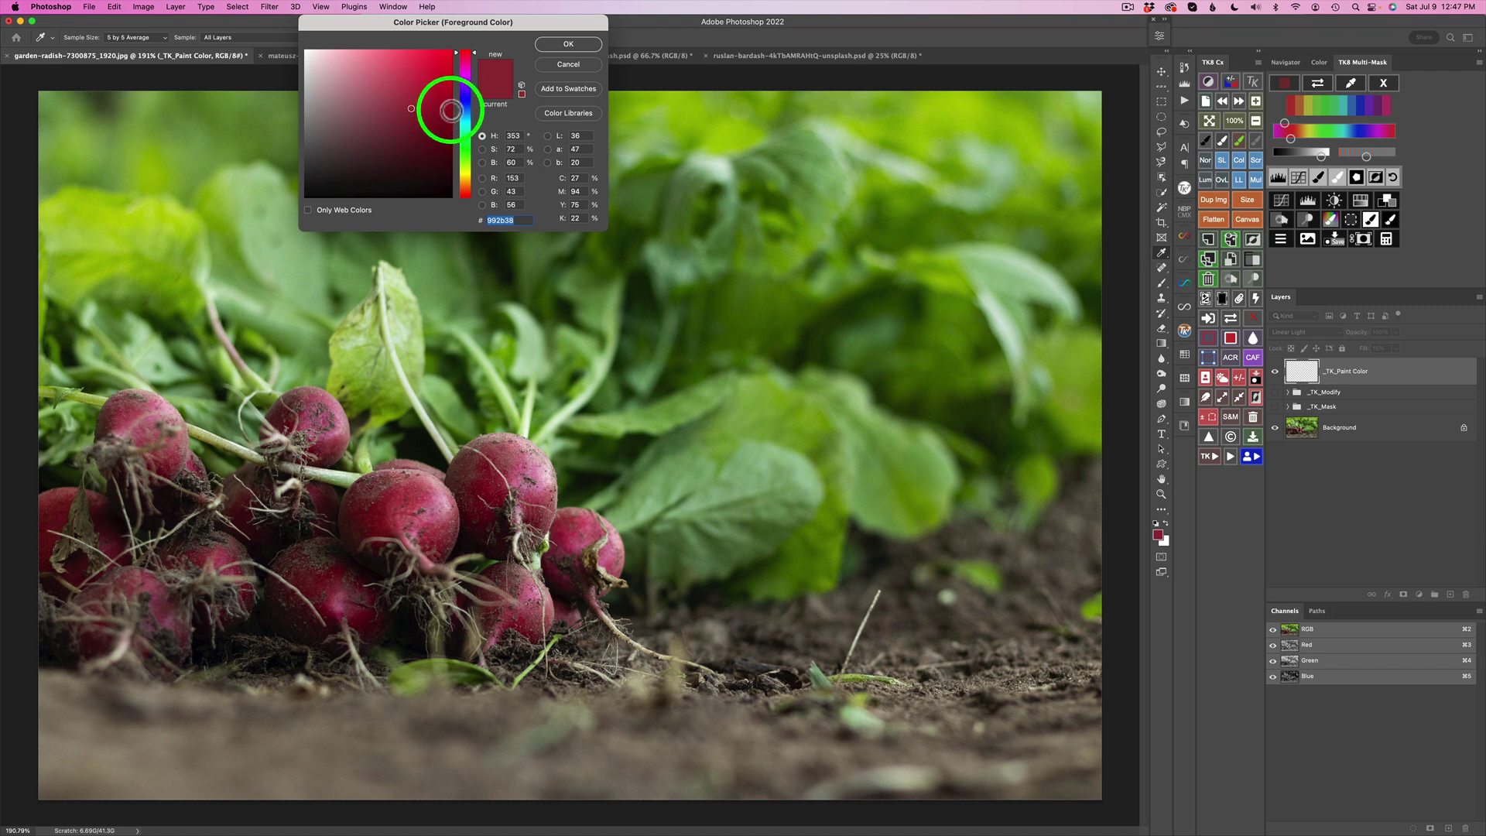
{"action": "left_click", "coordinate": [568, 44]}
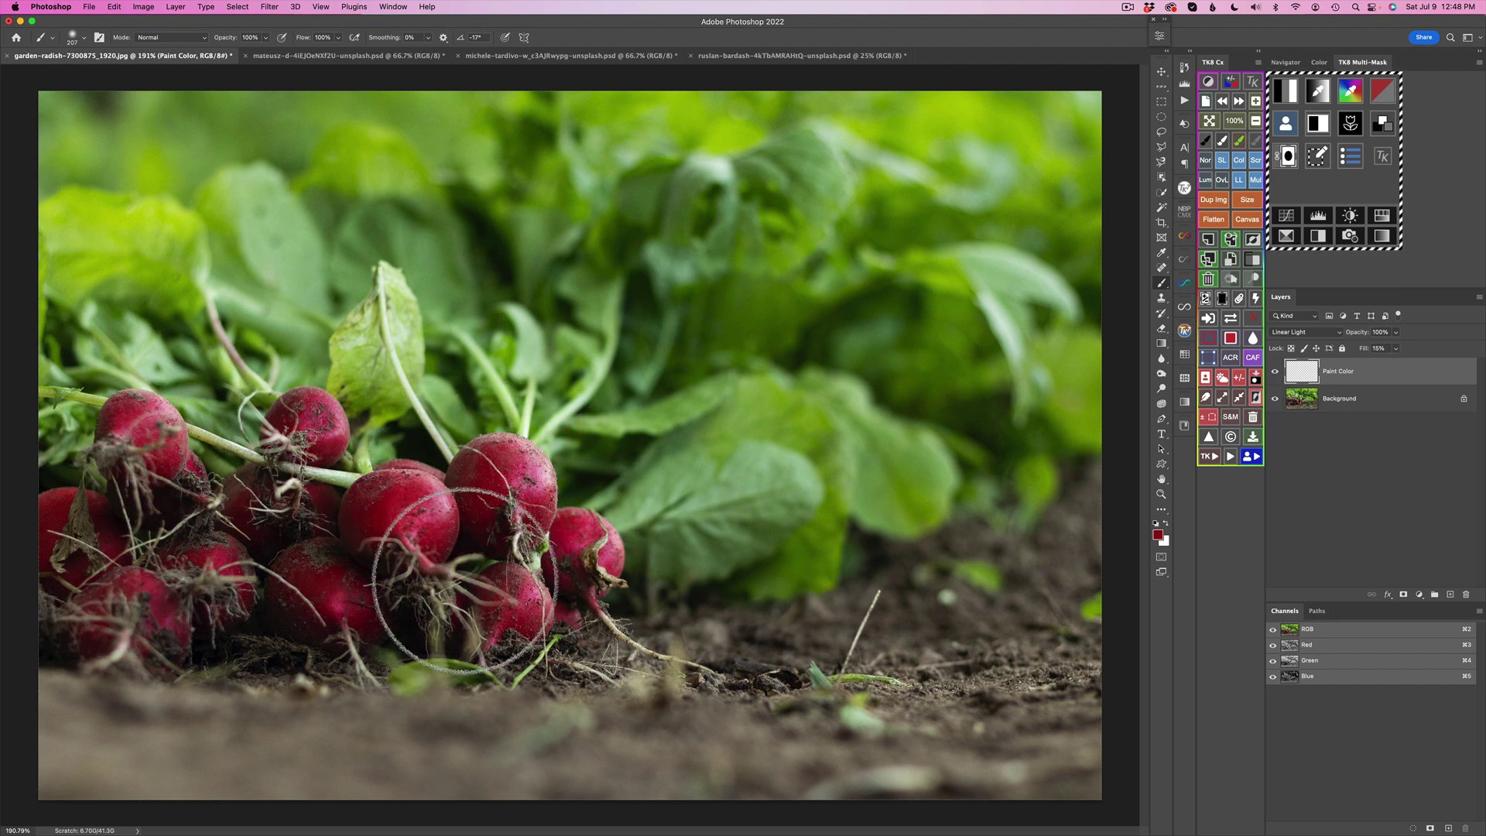
Brush red over the radishes, compare with the layer hidden, and set Fill to 35%.
{"action": "mouse_move", "coordinate": [174, 511]}
{"action": "left_mouse_down"}
{"action": "mouse_move", "coordinate": [534, 562]}
{"action": "mouse_move", "coordinate": [598, 607]}
{"action": "mouse_move", "coordinate": [625, 604]}
{"action": "left_mouse_up"}
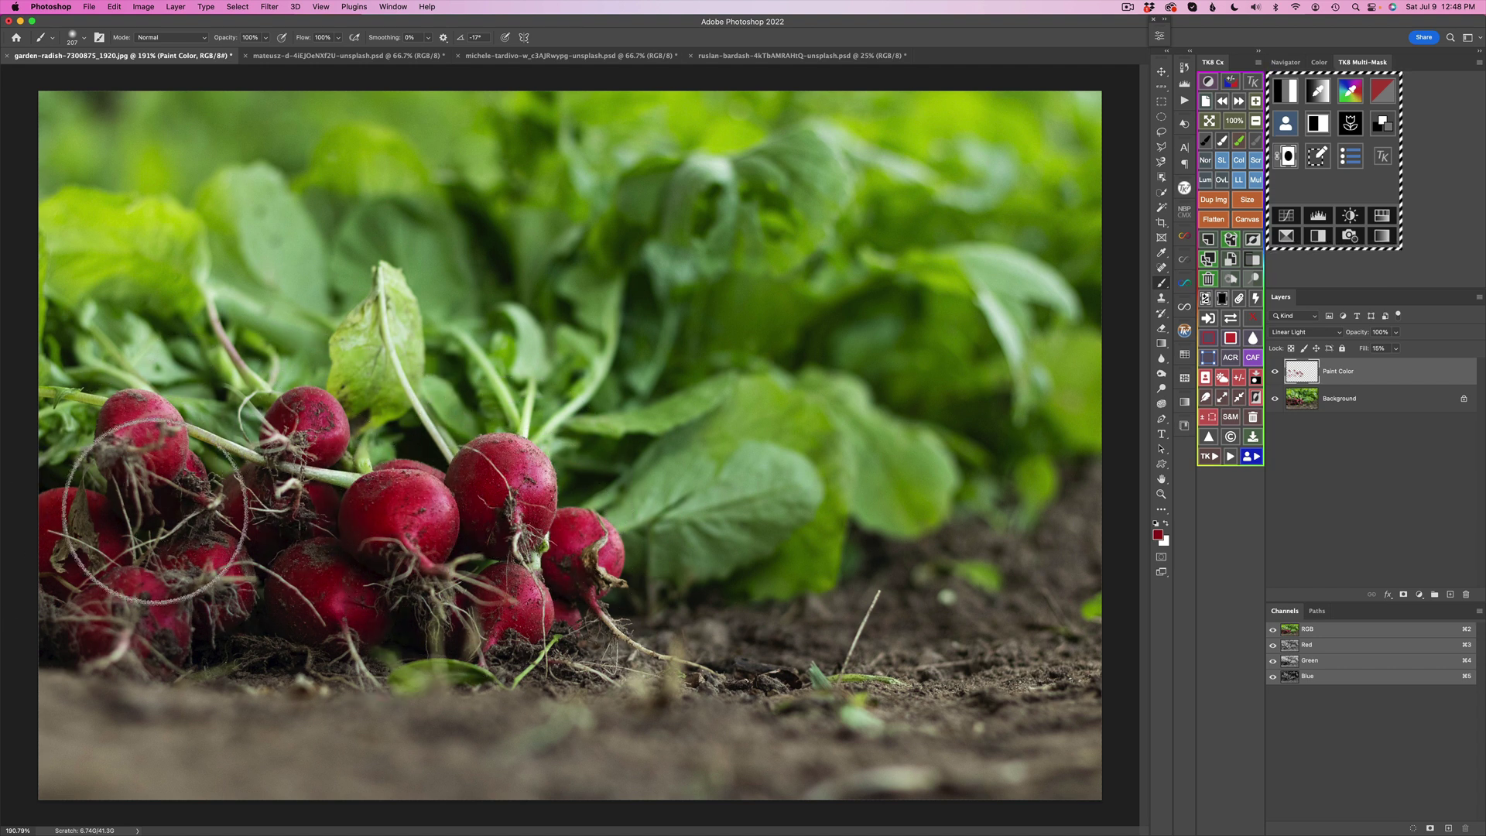
{"action": "left_click", "coordinate": [1234, 336]}
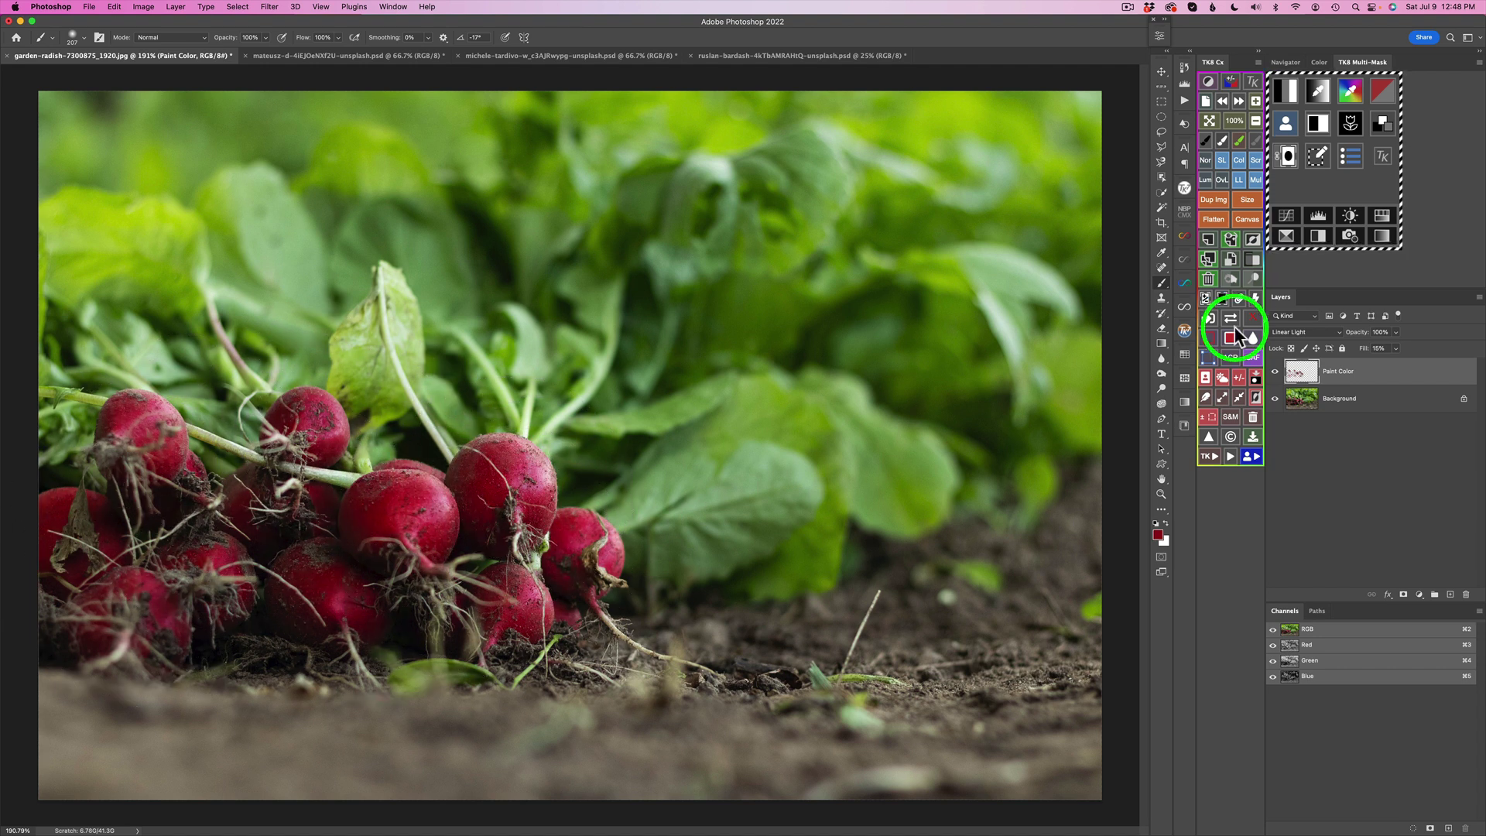
{"action": "left_click", "coordinate": [1274, 372]}
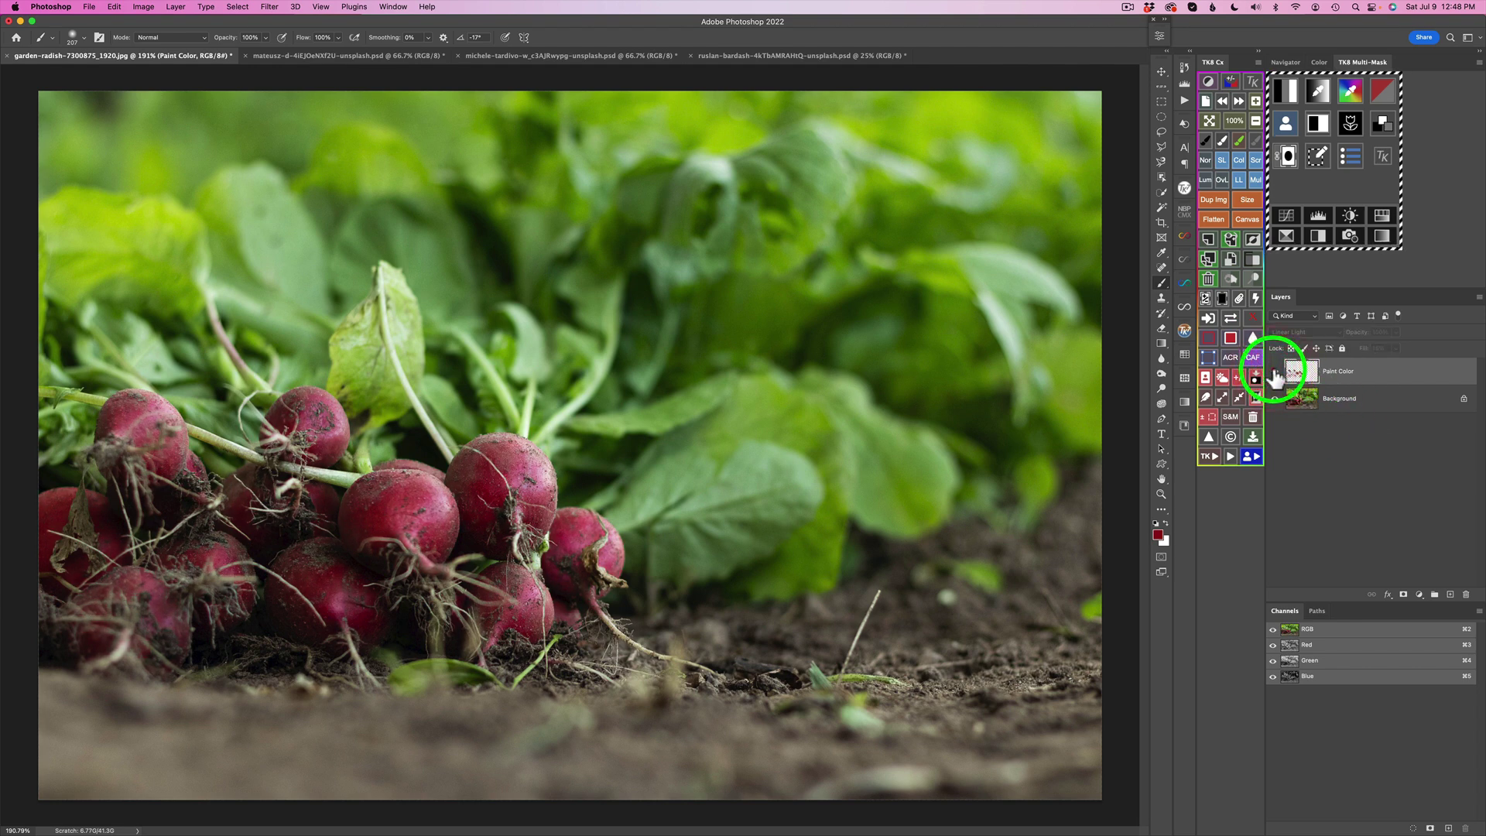
{"action": "left_click", "coordinate": [1275, 373]}
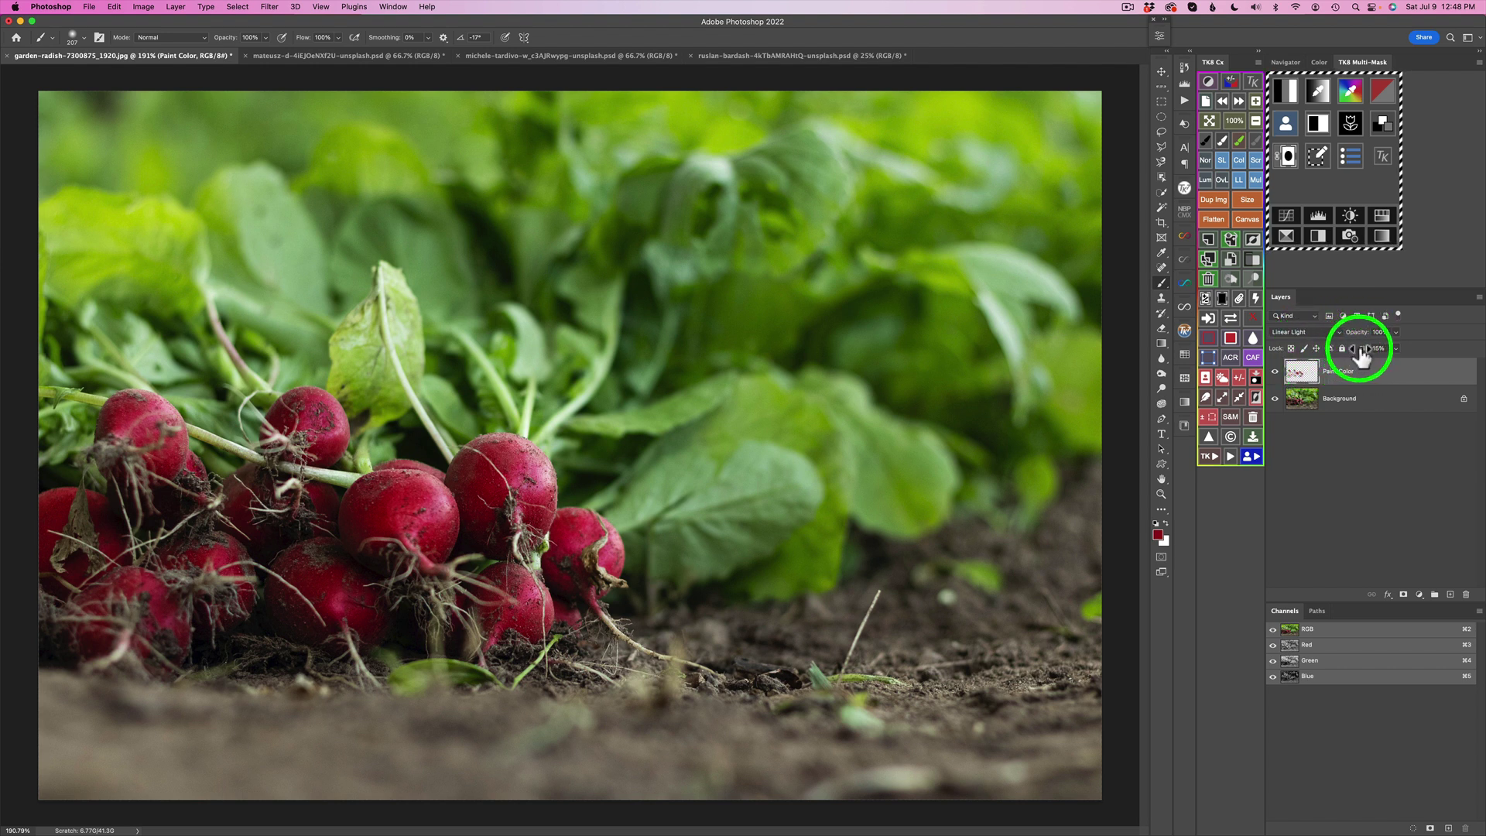
{"action": "mouse_move", "coordinate": [1361, 356]}
{"action": "left_mouse_down"}
{"action": "mouse_move", "coordinate": [1376, 355]}
{"action": "mouse_move", "coordinate": [1349, 347]}
{"action": "left_mouse_up"}
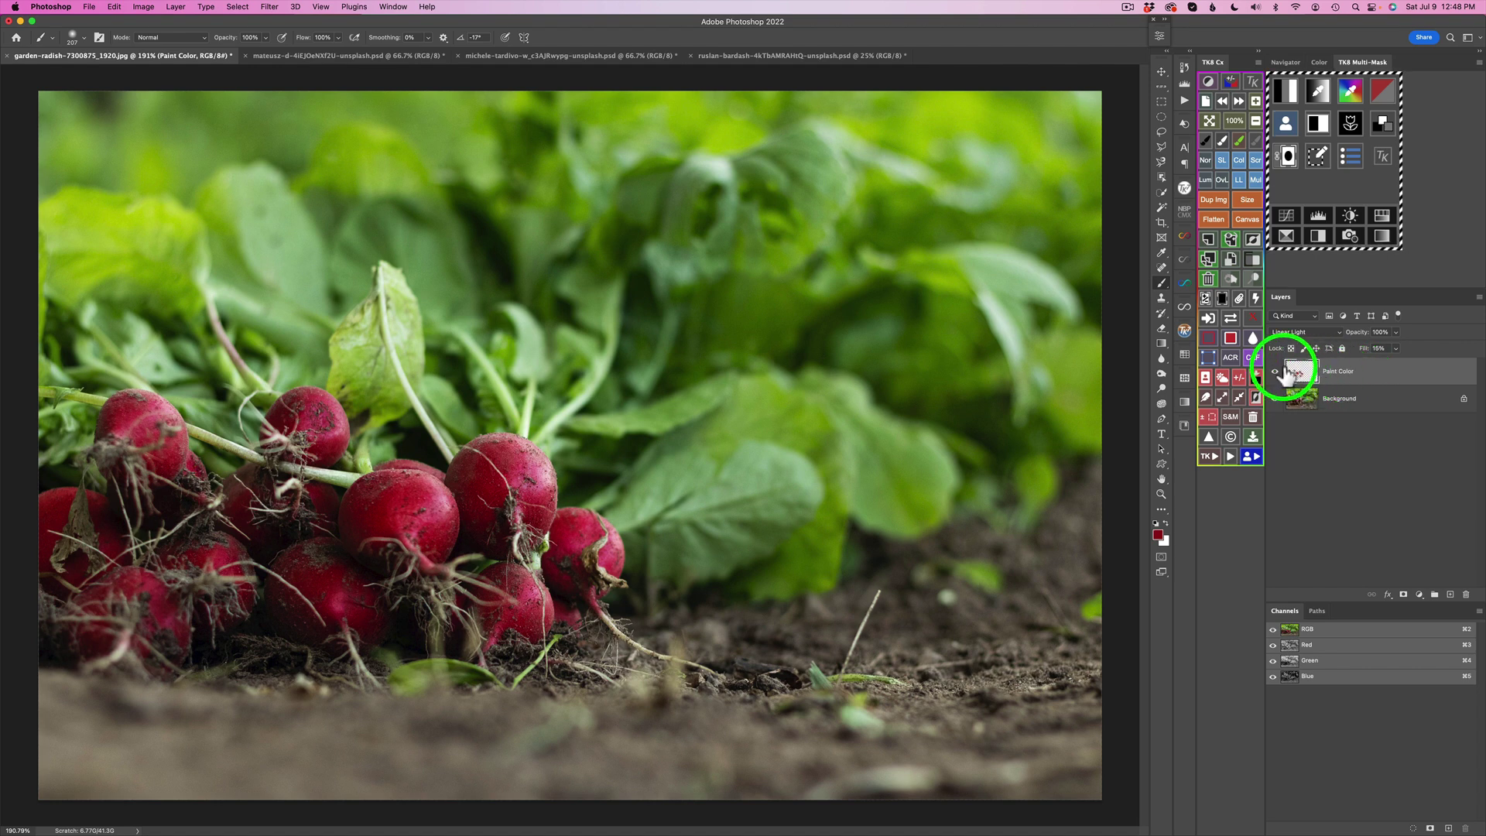
Step history back to the Paint Color state, discarding the brushwork and fill change.
{"action": "left_click", "coordinate": [1185, 68]}
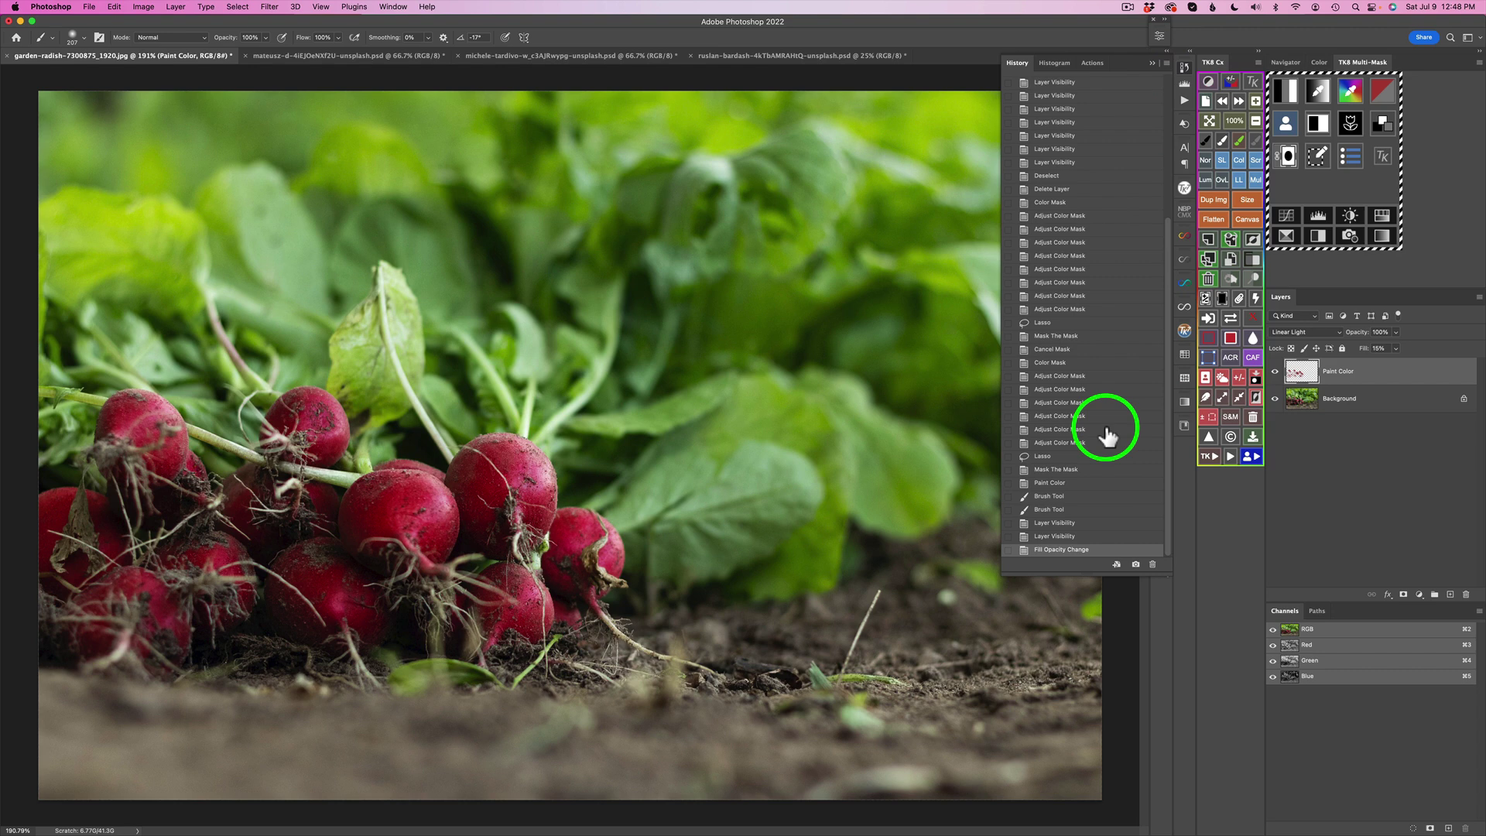
{"action": "left_click", "coordinate": [1063, 483]}
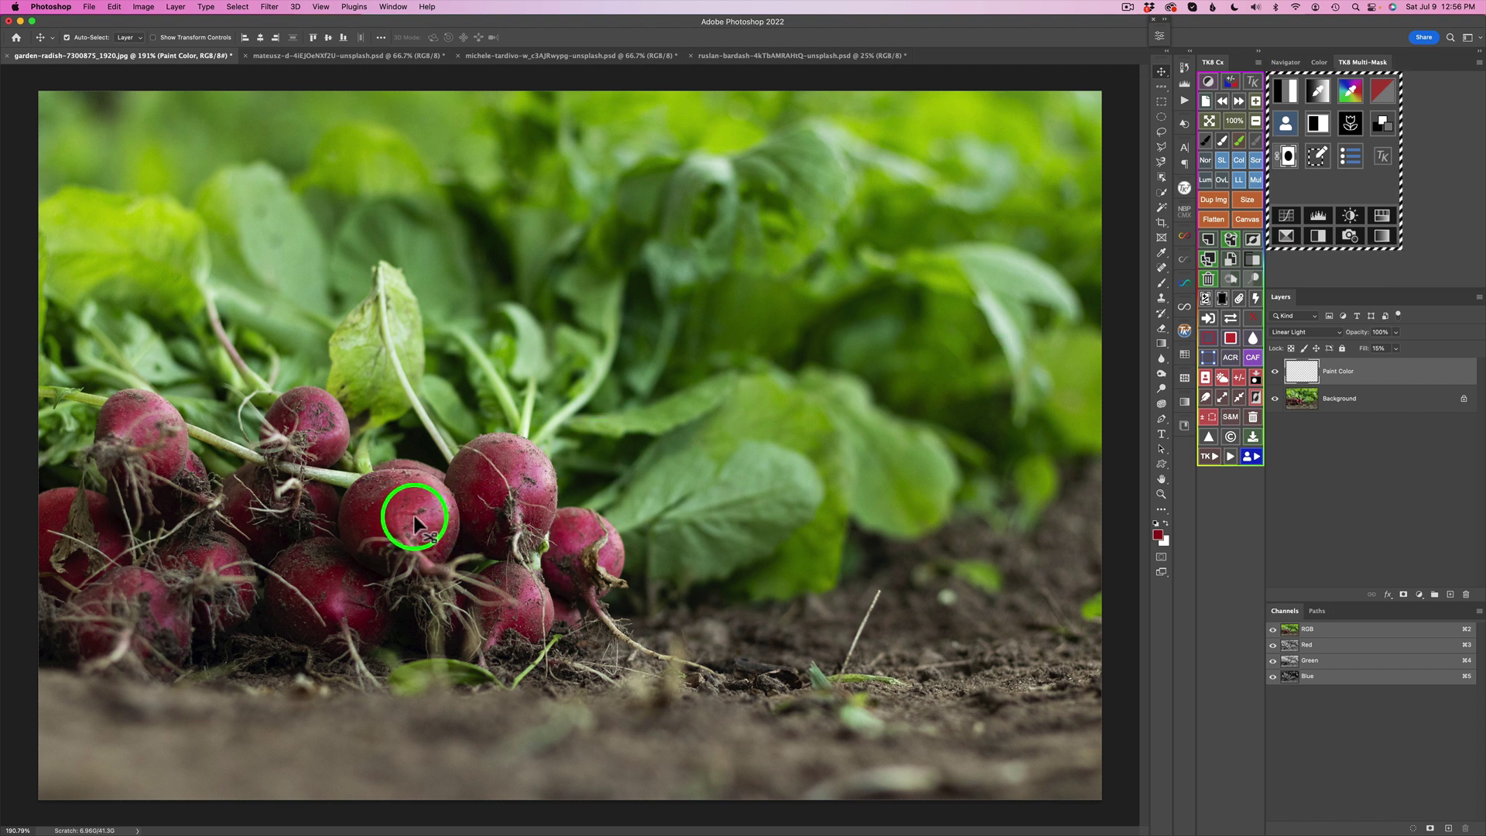
Fill the entire Paint Color layer with the foreground red.
{"action": "left_click", "coordinate": [1231, 337]}
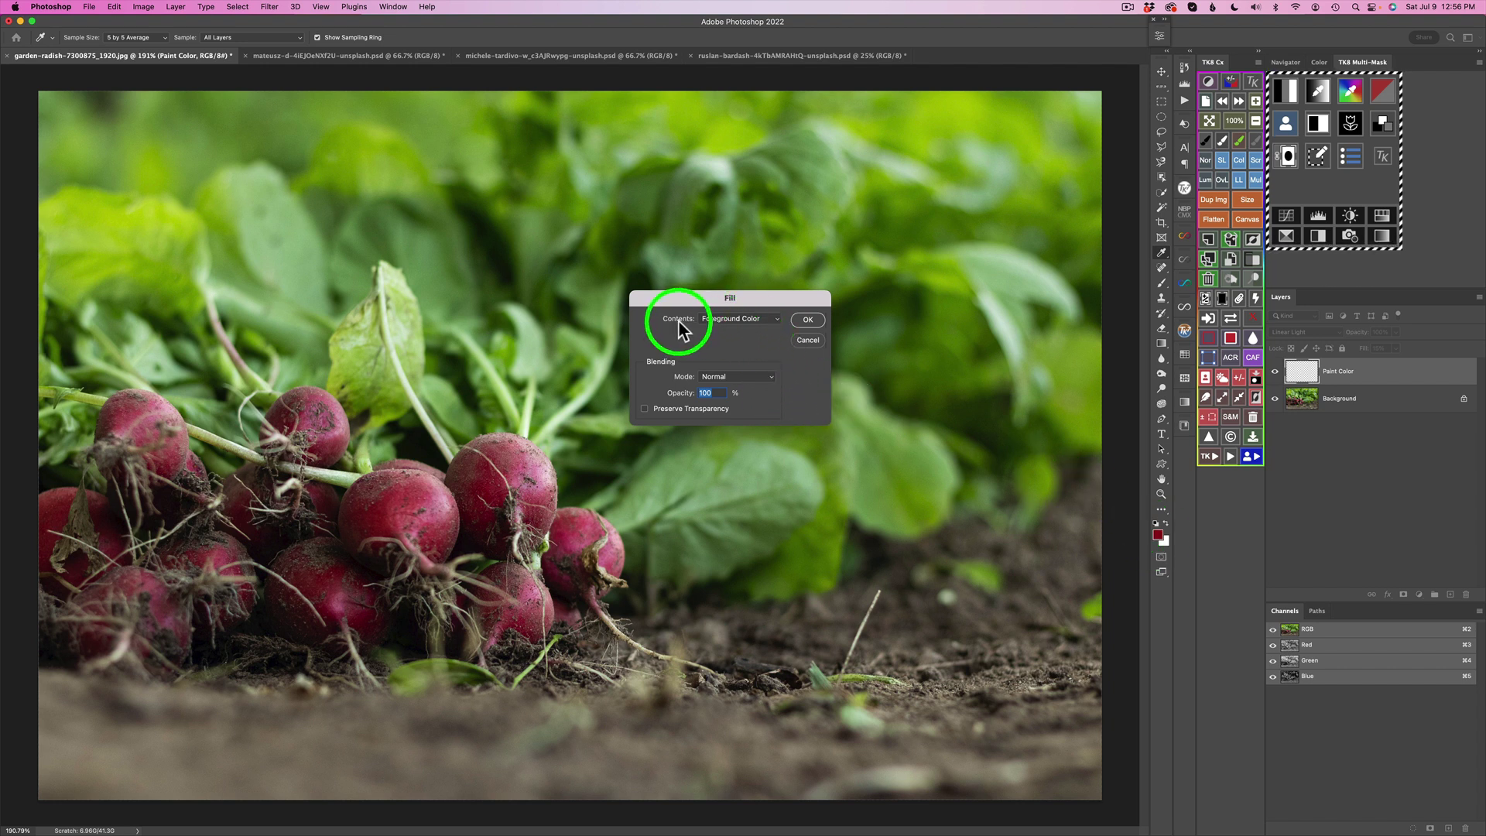
{"action": "left_click", "coordinate": [777, 319]}
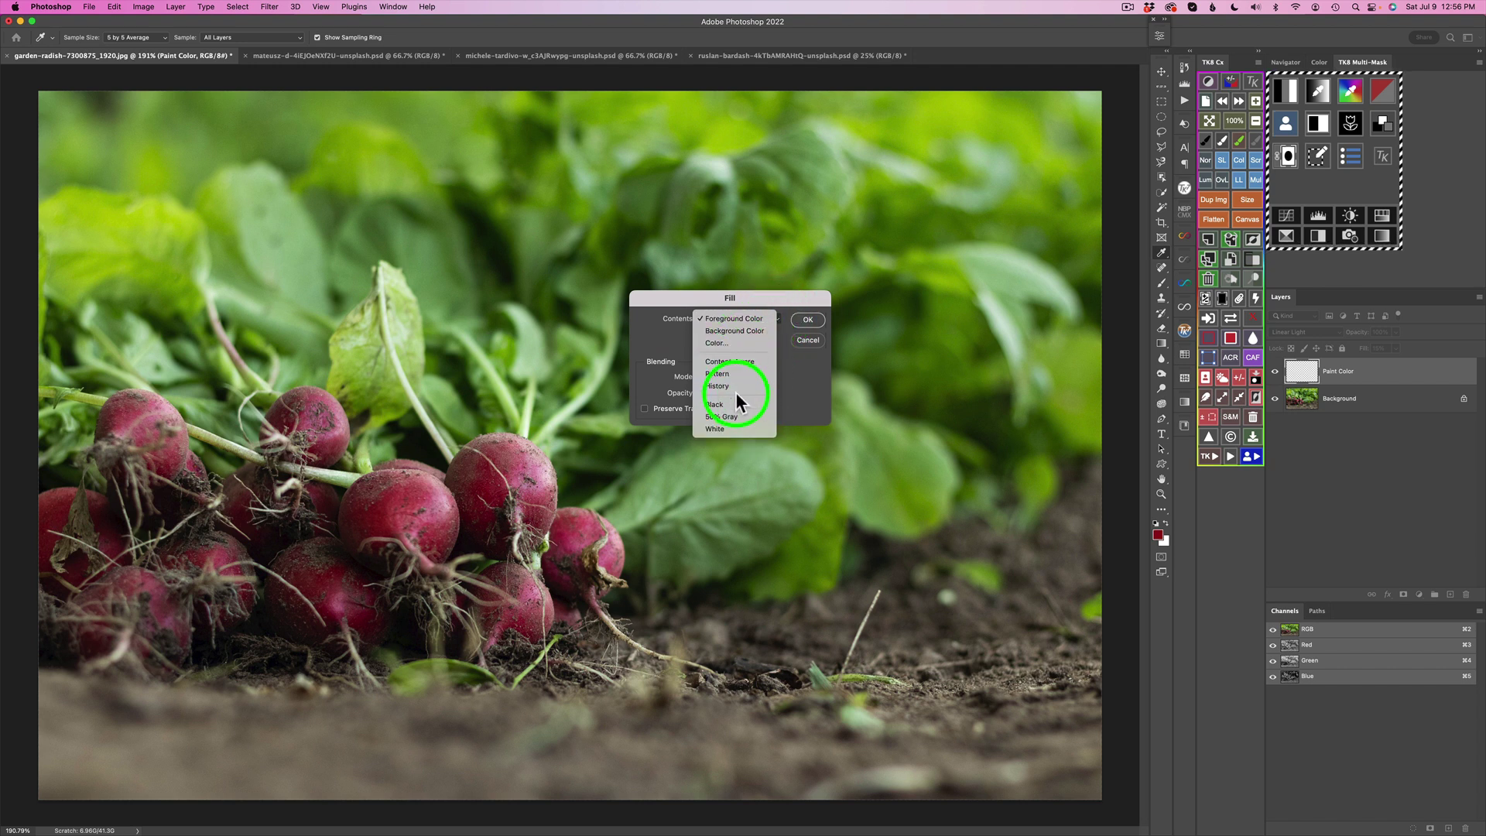
{"action": "left_click", "coordinate": [734, 319]}
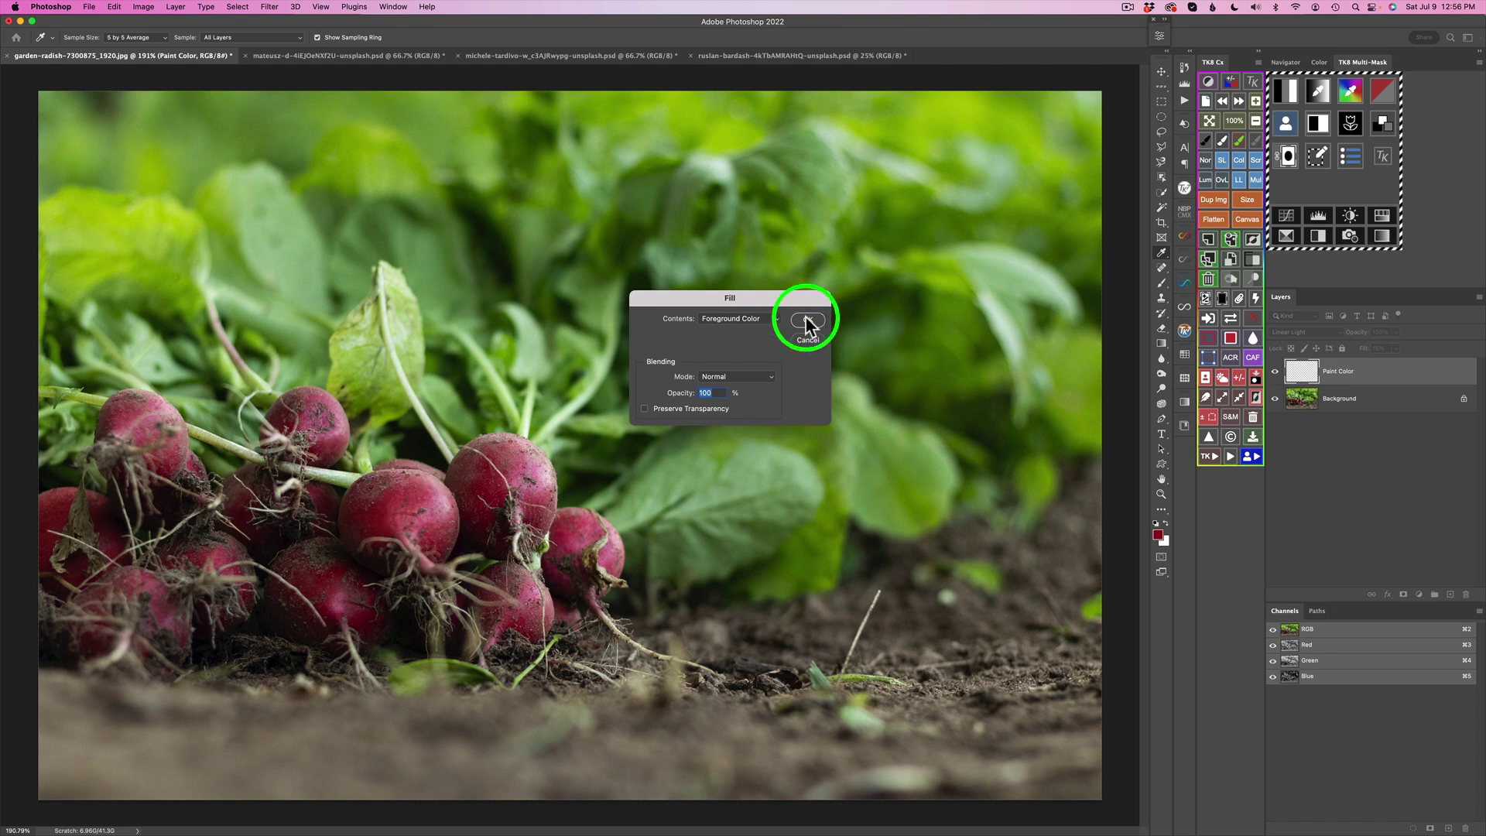
{"action": "left_click", "coordinate": [806, 319]}
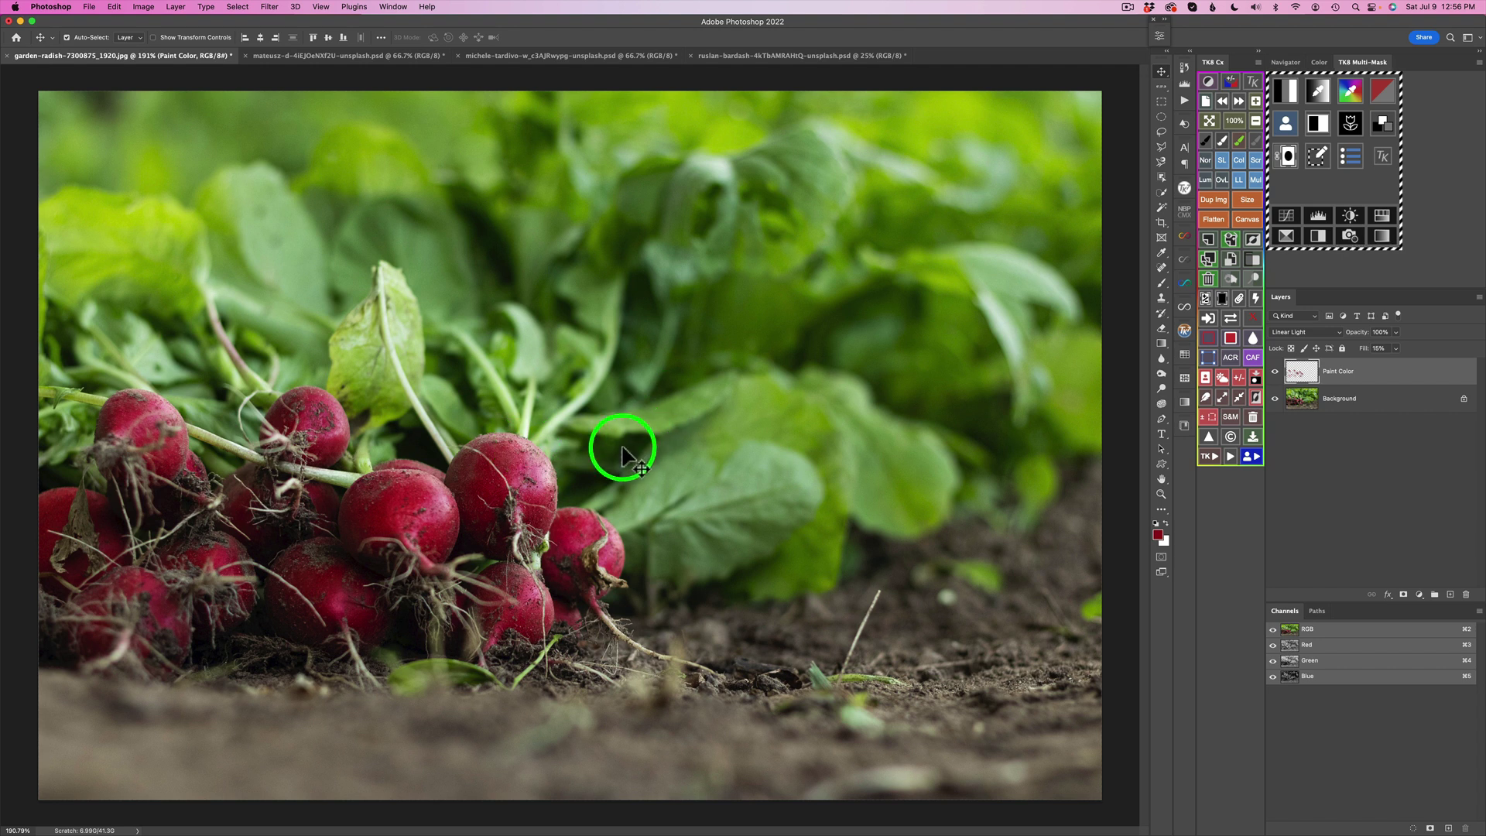
Touch up the Paint Color layer with a 134 px brush and compare it on and off.
{"action": "key", "text": "b"}
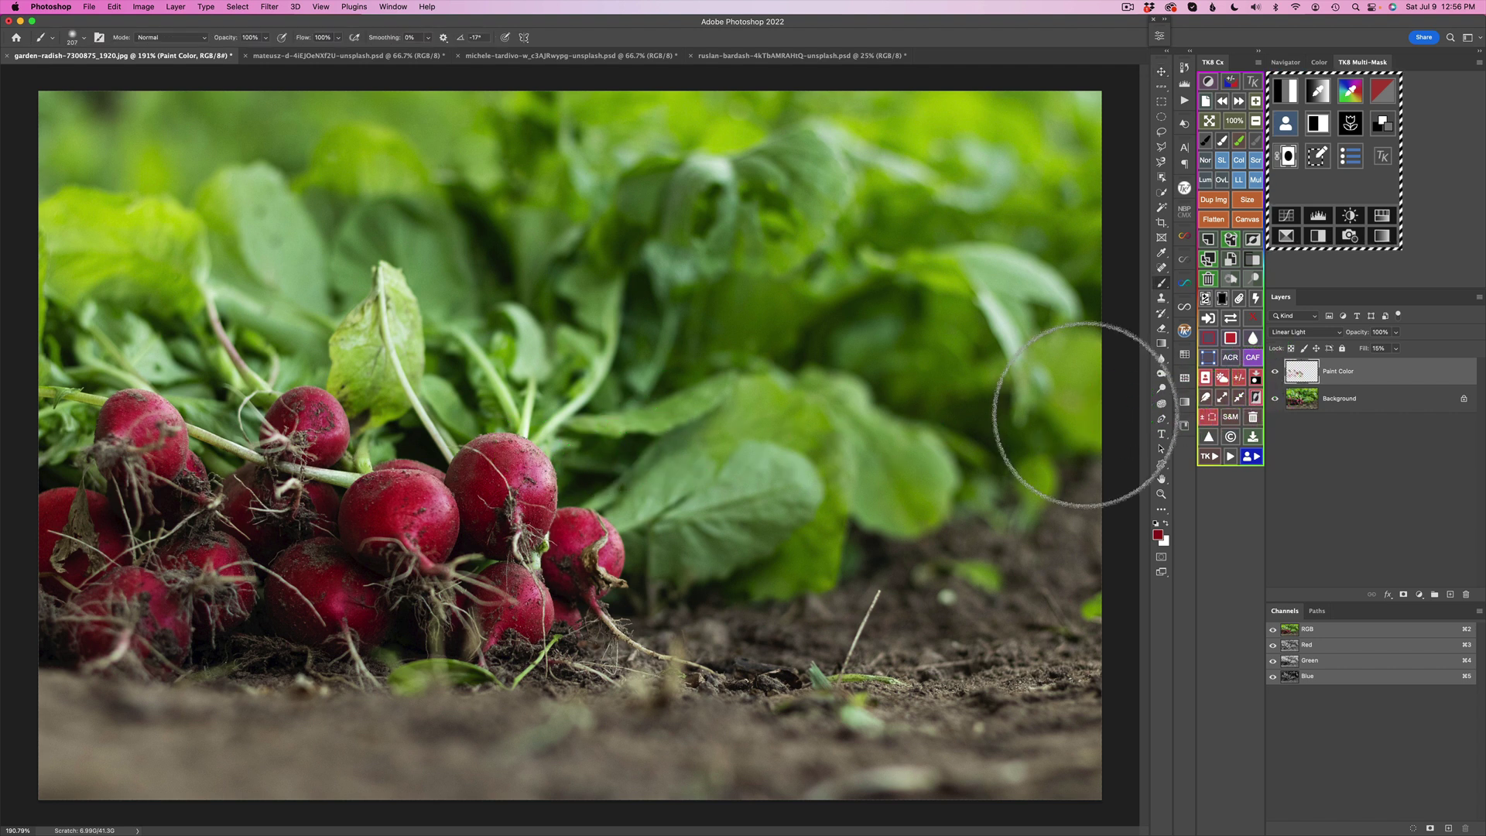
{"action": "mouse_move", "coordinate": [542, 472]}
{"action": "left_mouse_down"}
{"action": "mouse_move", "coordinate": [497, 467]}
{"action": "mouse_move", "coordinate": [526, 548]}
{"action": "left_mouse_up"}
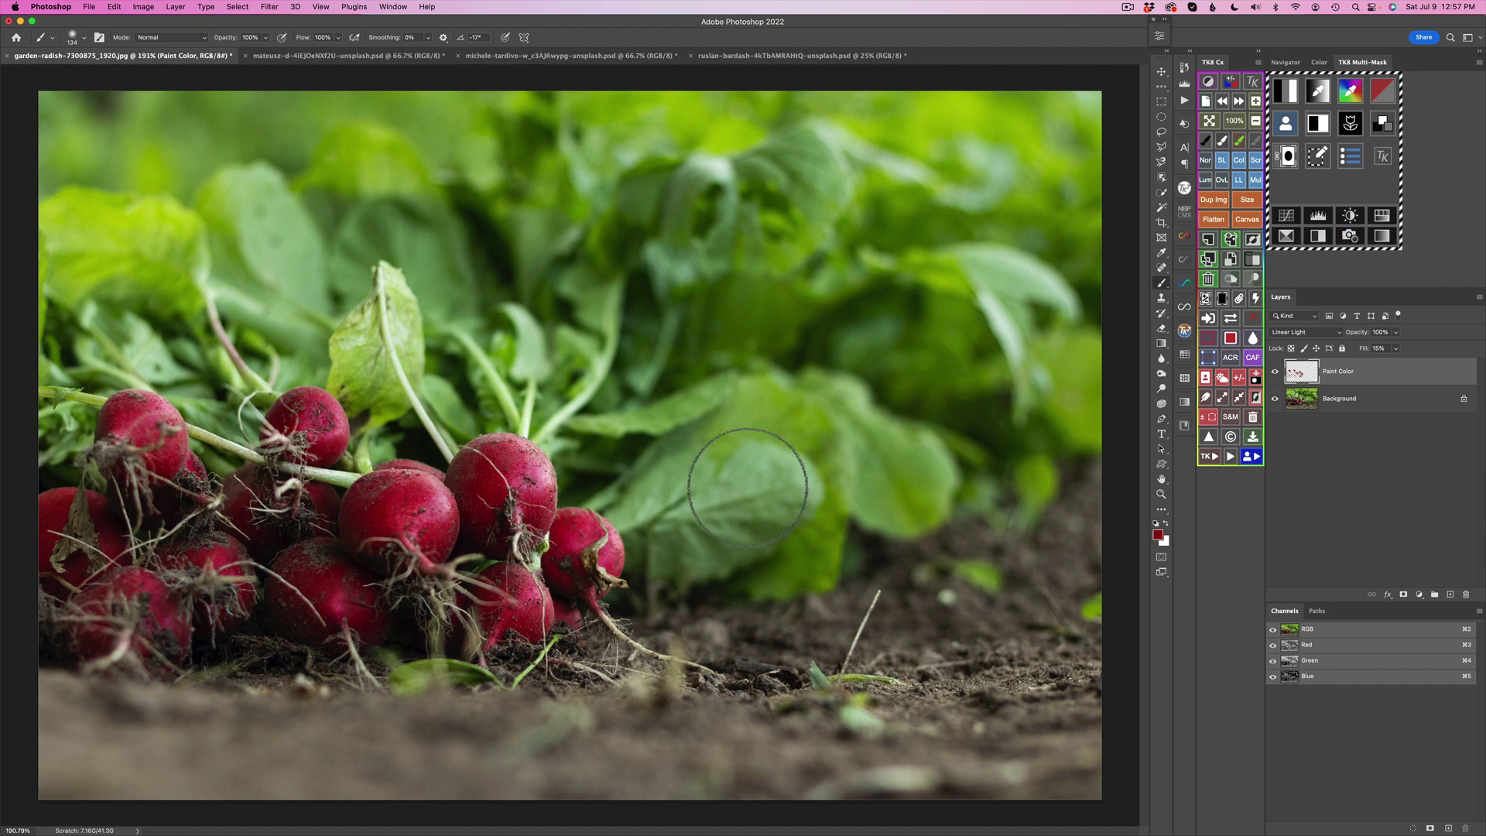
{"action": "left_click", "coordinate": [1274, 373]}
{"action": "left_click", "coordinate": [1274, 372]}
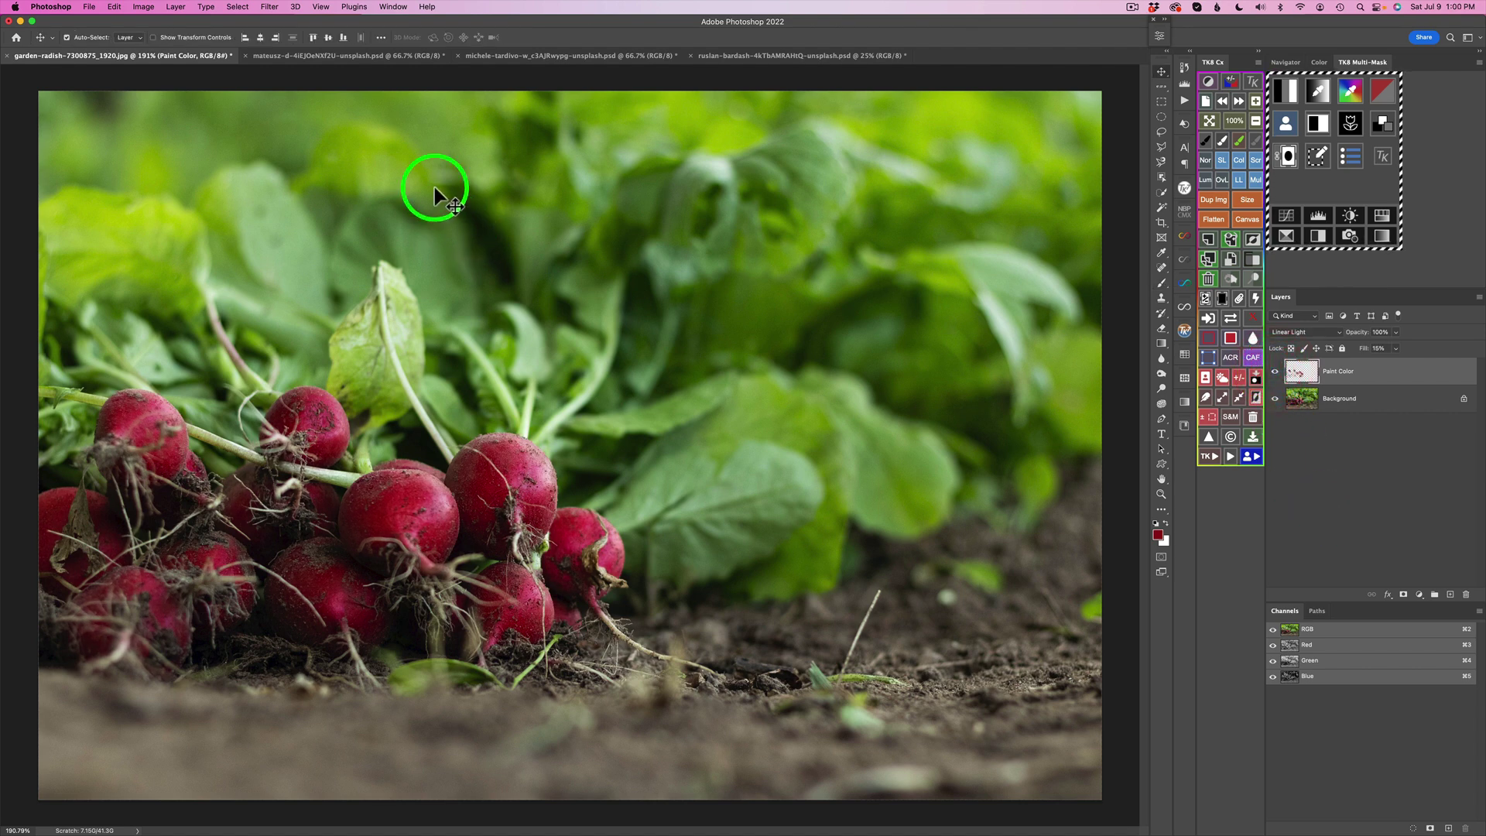
Switch to the parrot photo and build a colour mask from its pink chest feathers.
{"action": "left_click", "coordinate": [370, 56]}
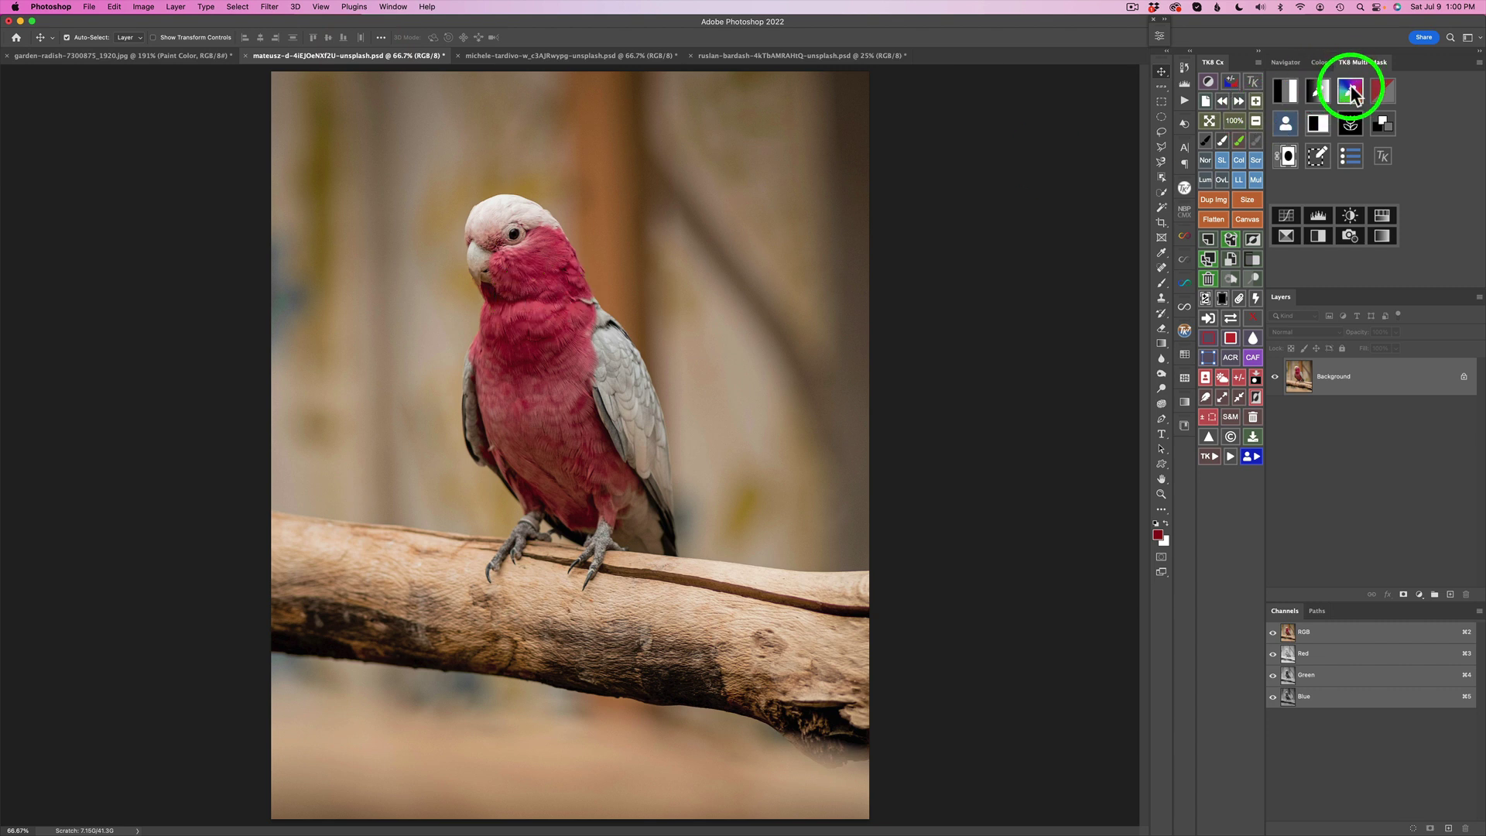
{"action": "left_click", "coordinate": [1352, 89]}
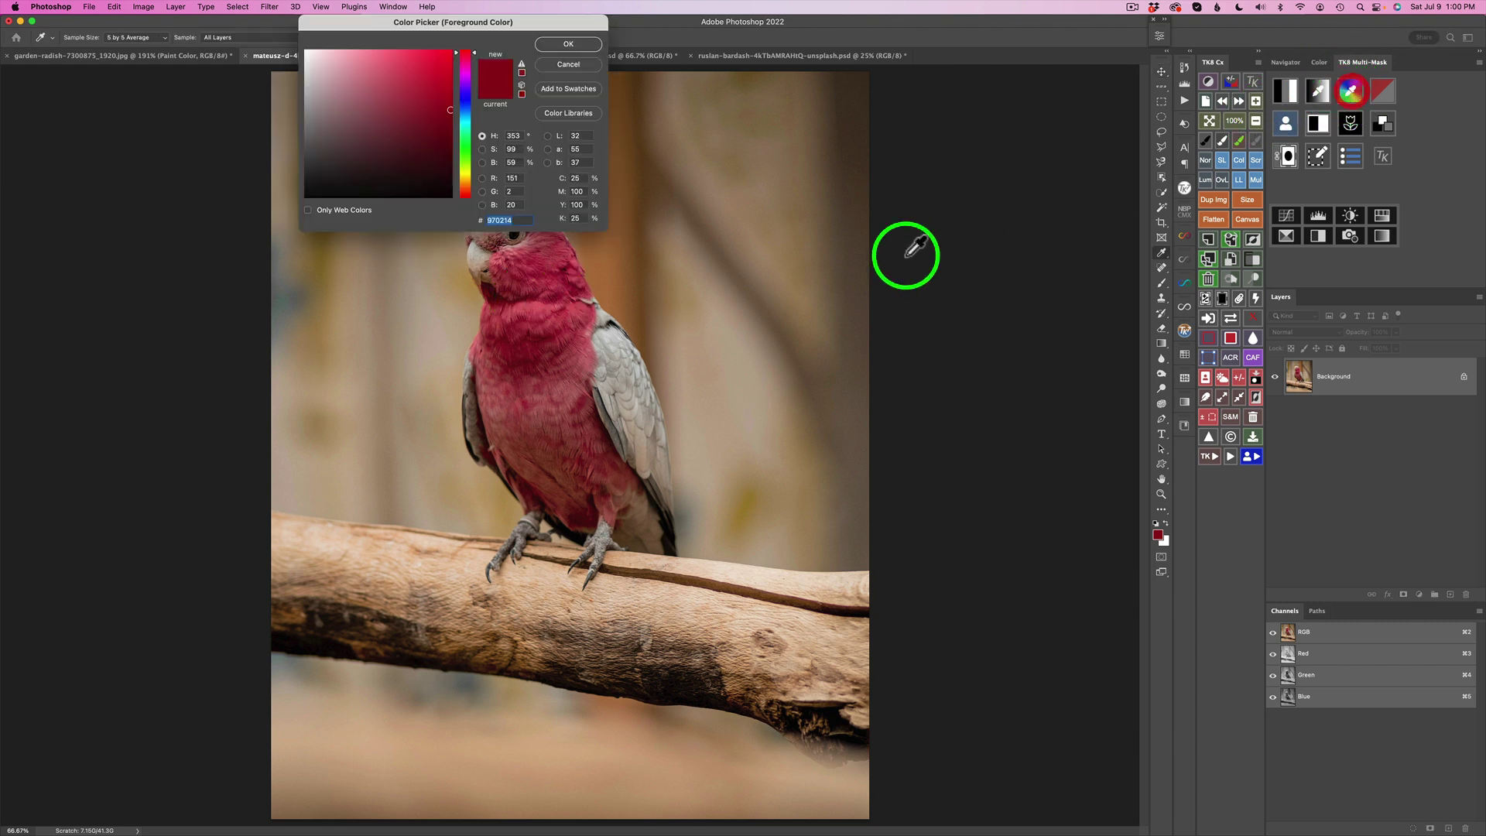
{"action": "left_click", "coordinate": [526, 346]}
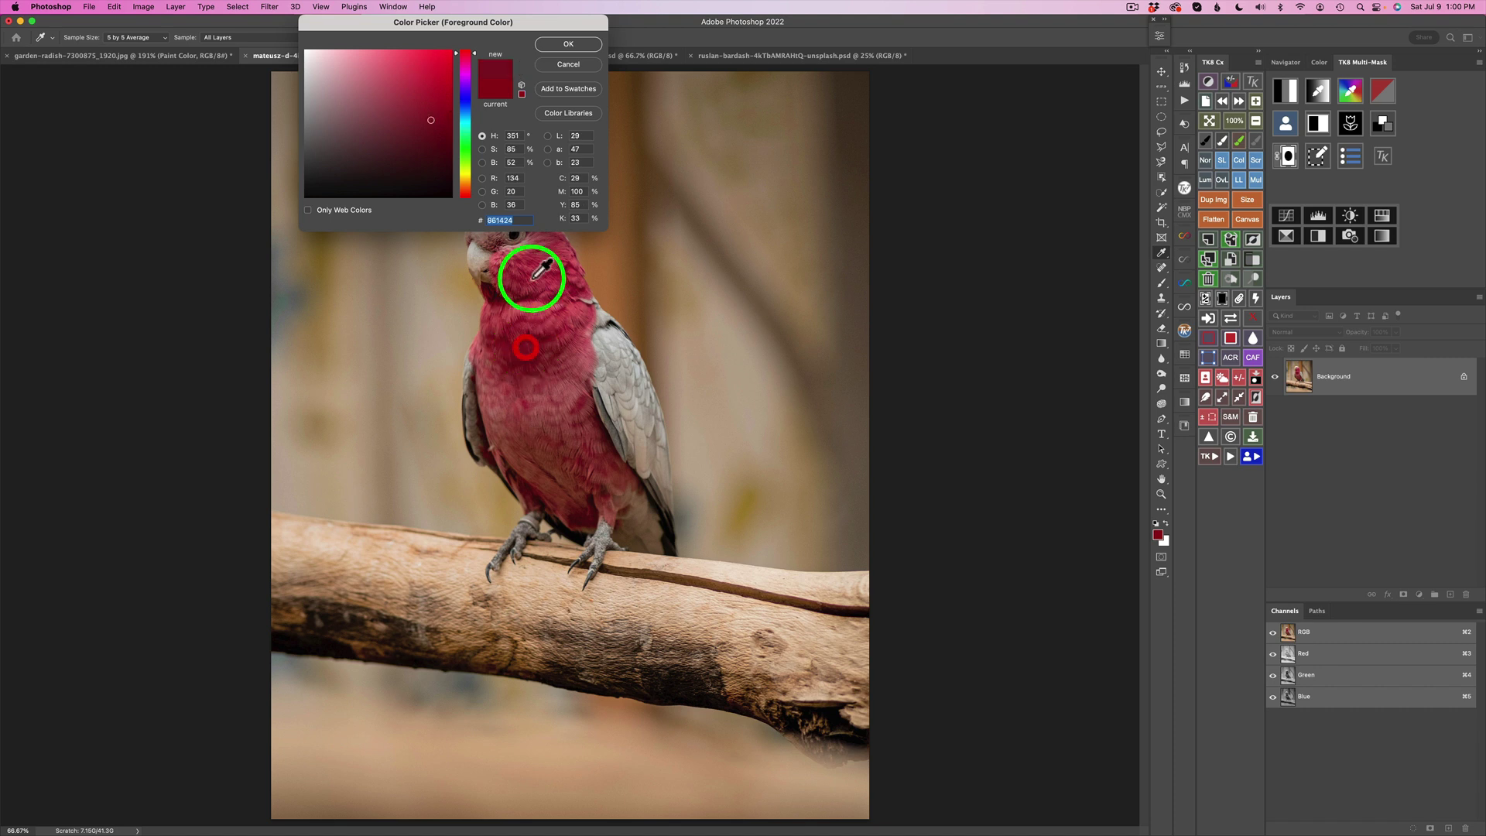
{"action": "left_click", "coordinate": [568, 39]}
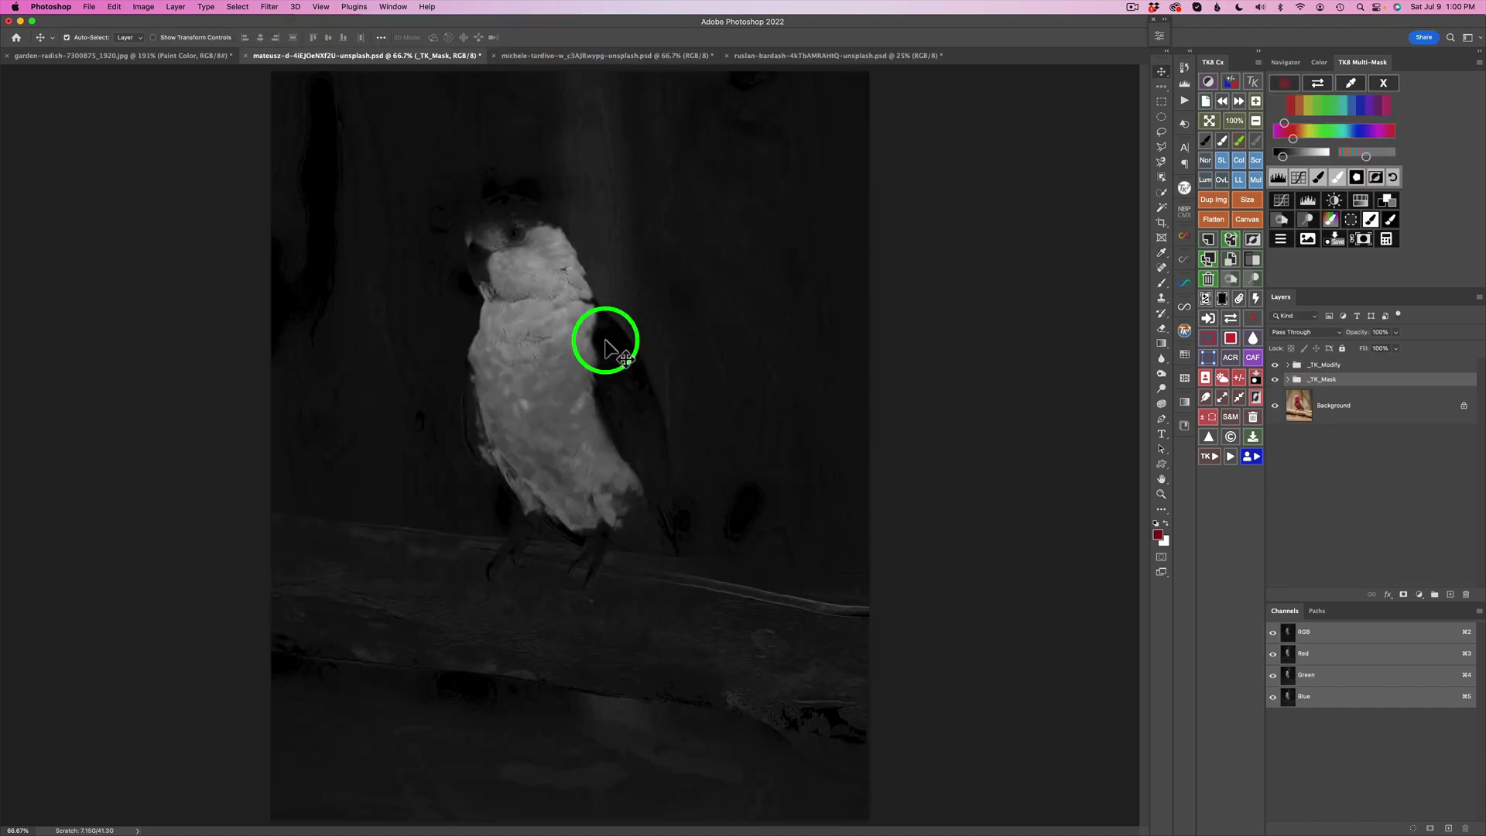
Narrow the mask's colour range to darken the background and brighten the bird.
{"action": "left_click", "coordinate": [1290, 138]}
{"action": "left_click", "coordinate": [1290, 137]}
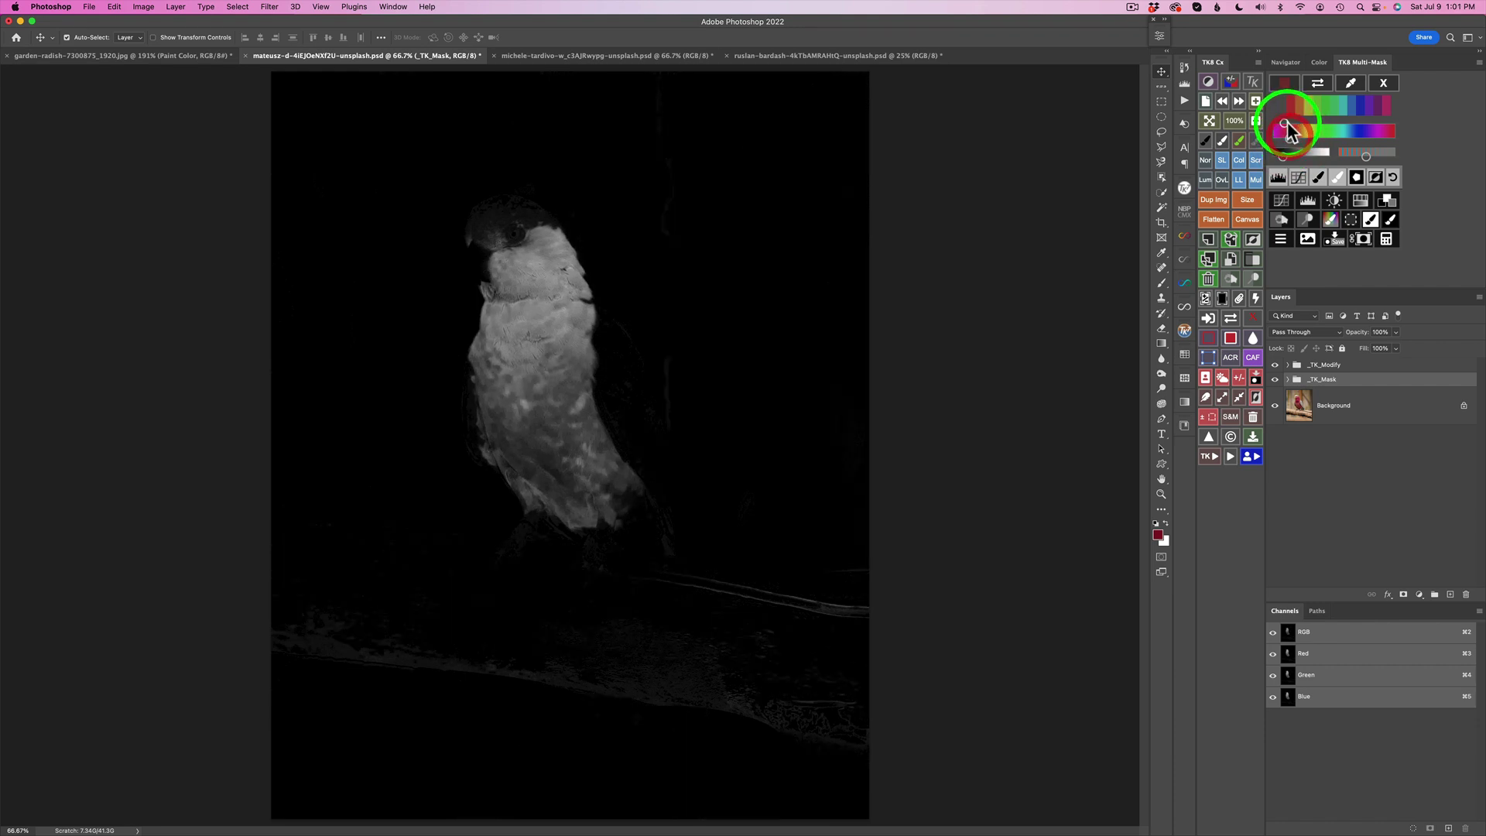
{"action": "left_click", "coordinate": [1316, 155]}
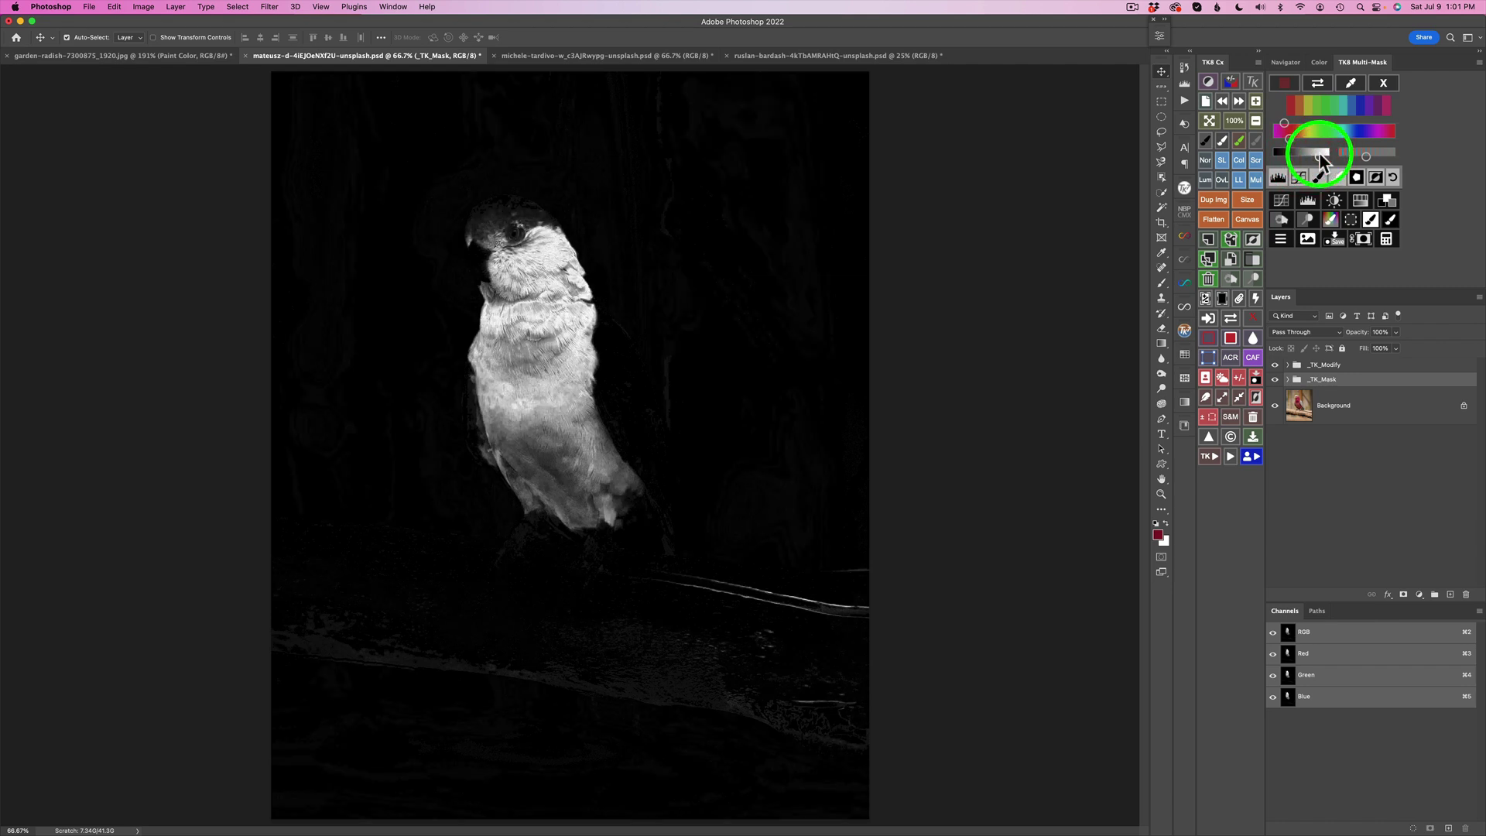
Lasso the parrot's body and black out the mask outside that selection.
{"action": "left_click", "coordinate": [1357, 178]}
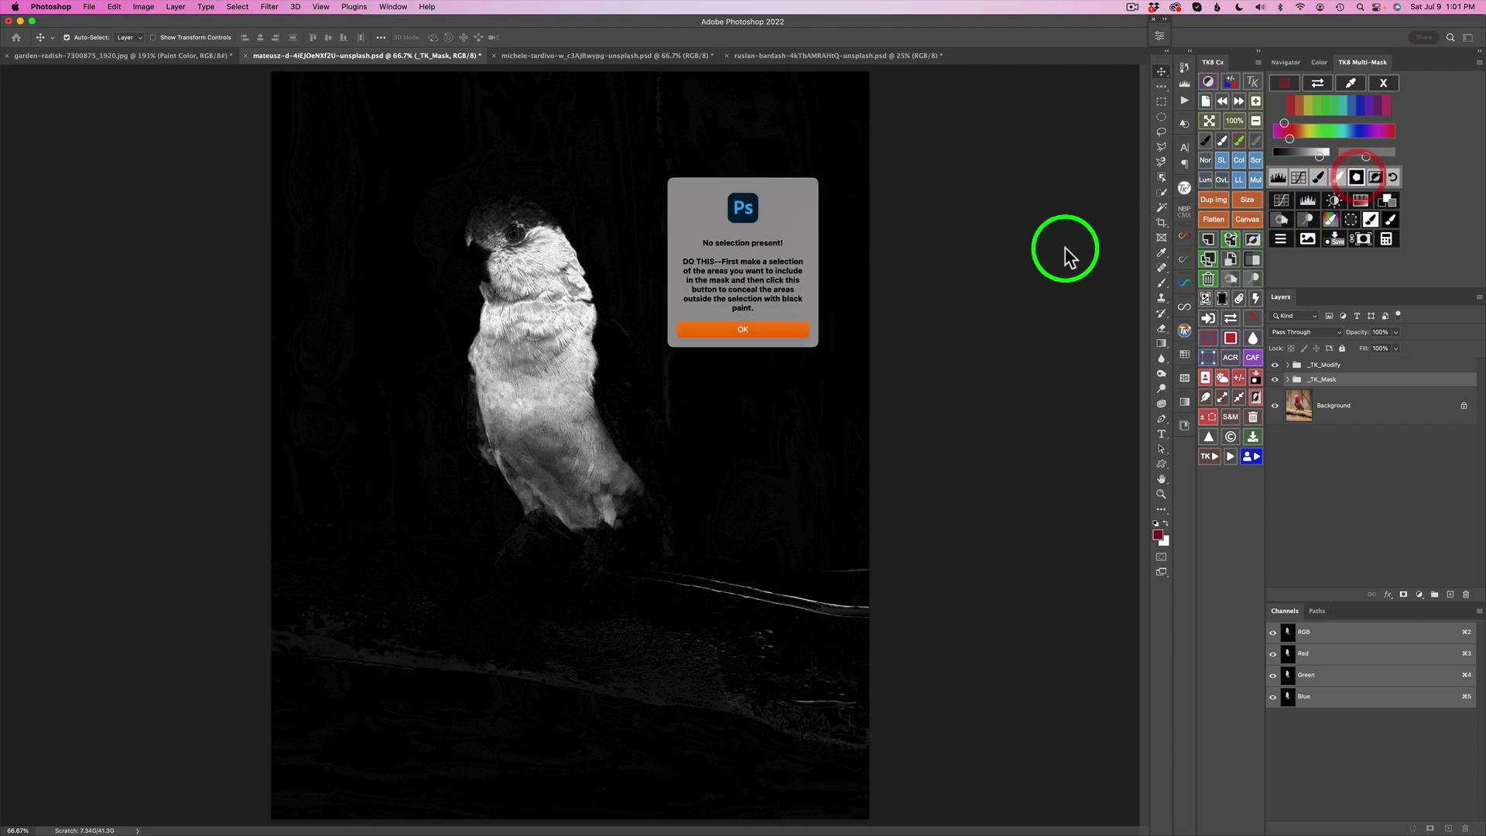
{"action": "left_click", "coordinate": [743, 329]}
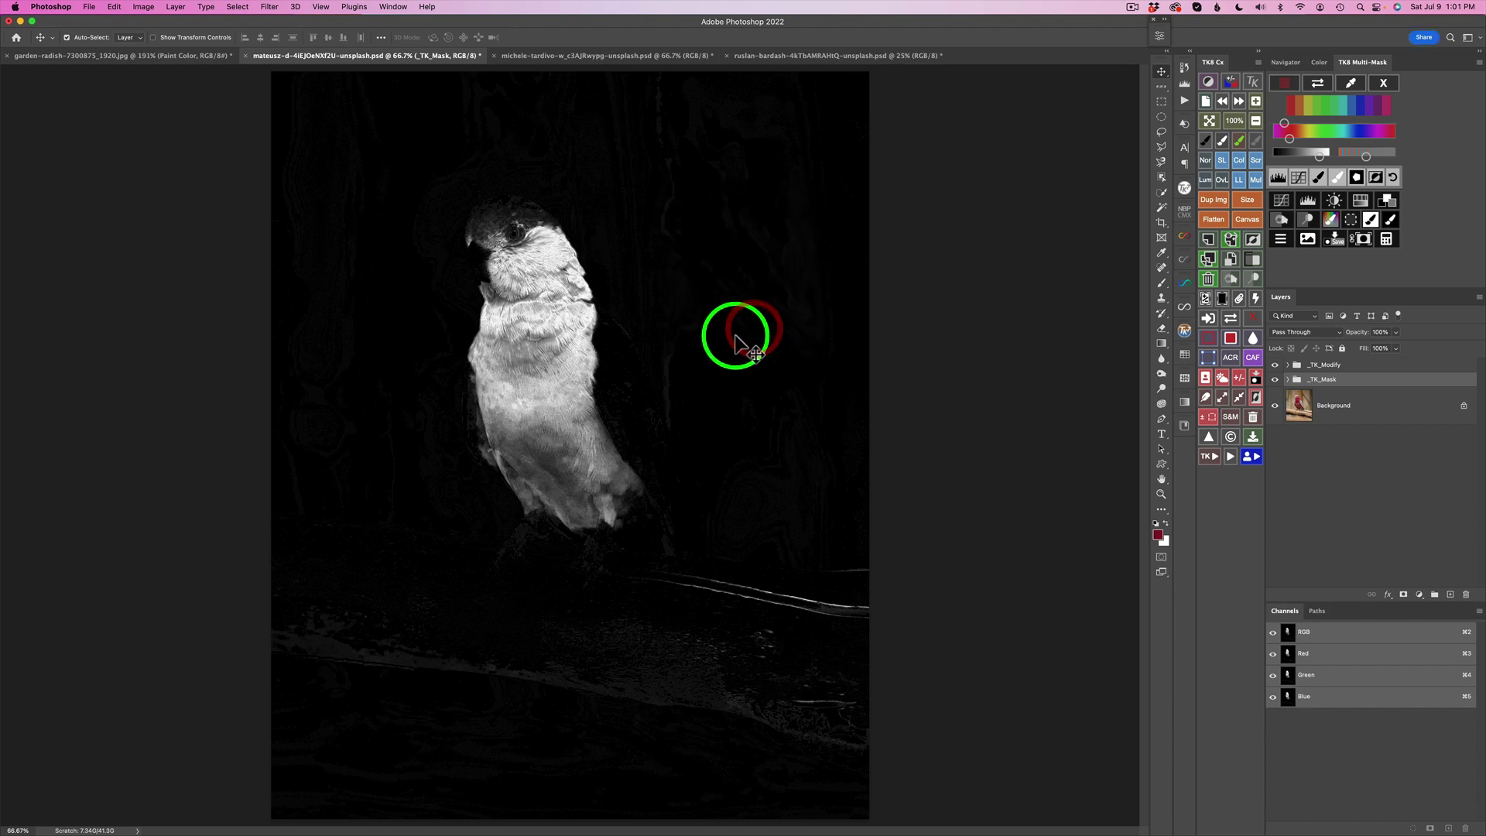
{"action": "key", "text": "l"}
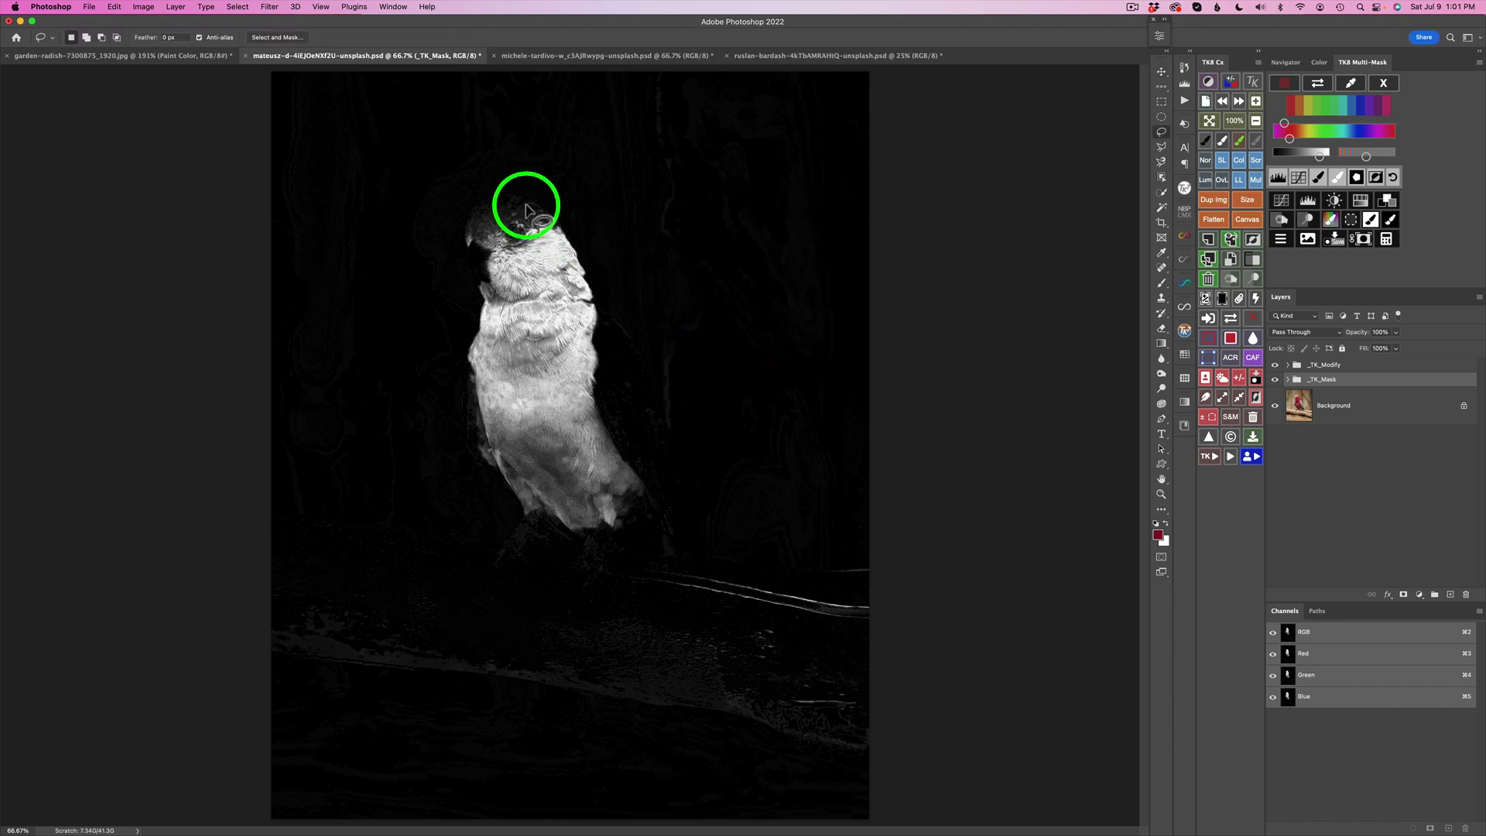
{"action": "mouse_move", "coordinate": [546, 195]}
{"action": "left_mouse_down"}
{"action": "mouse_move", "coordinate": [483, 196]}
{"action": "mouse_move", "coordinate": [445, 259]}
{"action": "mouse_move", "coordinate": [472, 463]}
{"action": "mouse_move", "coordinate": [493, 525]}
{"action": "mouse_move", "coordinate": [558, 551]}
{"action": "mouse_move", "coordinate": [640, 551]}
{"action": "mouse_move", "coordinate": [667, 506]}
{"action": "mouse_move", "coordinate": [613, 369]}
{"action": "mouse_move", "coordinate": [598, 256]}
{"action": "mouse_move", "coordinate": [556, 194]}
{"action": "mouse_move", "coordinate": [516, 192]}
{"action": "left_mouse_up"}
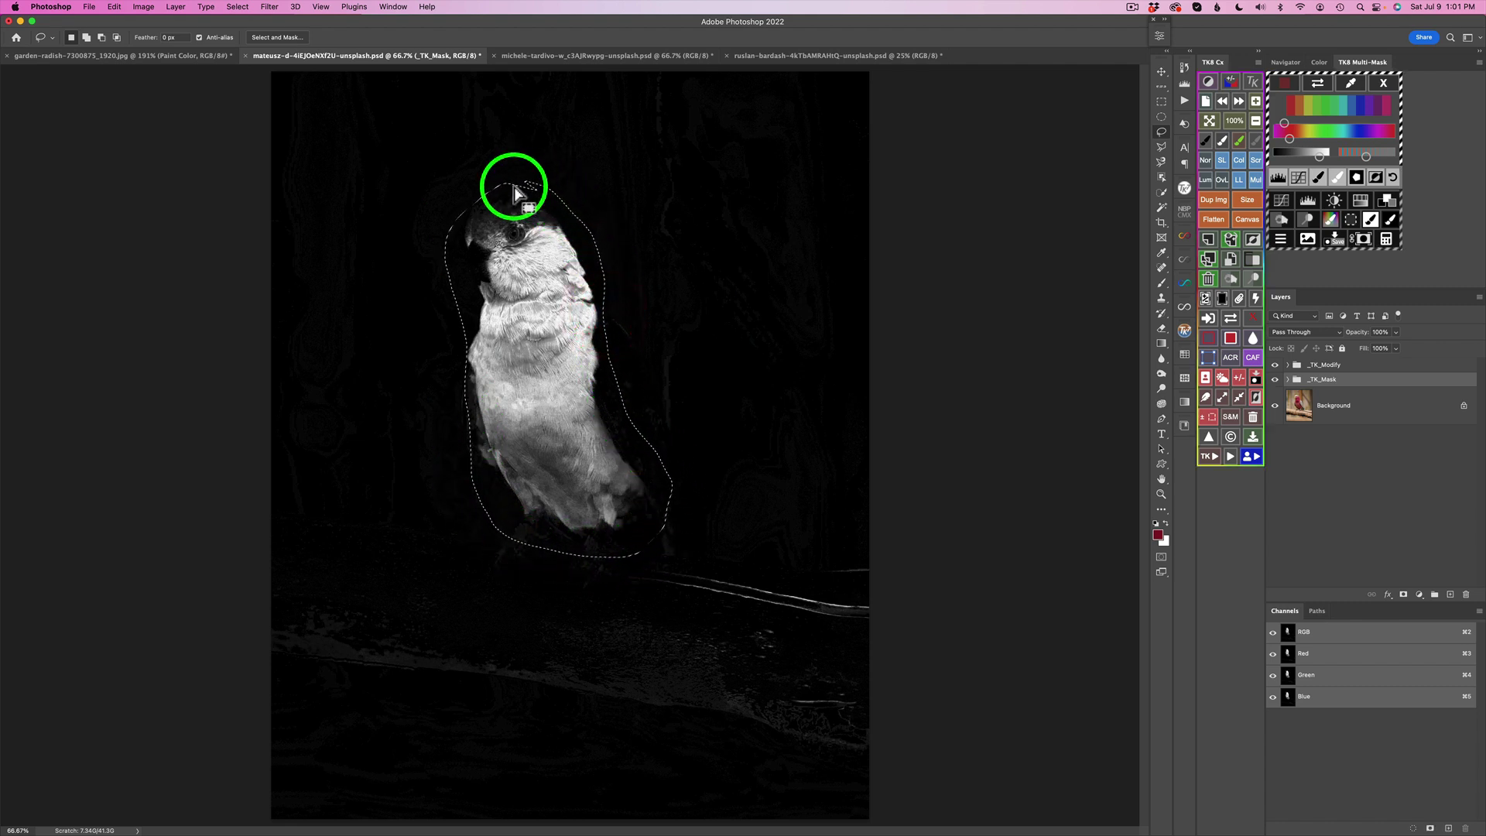
{"action": "left_click", "coordinate": [1357, 177]}
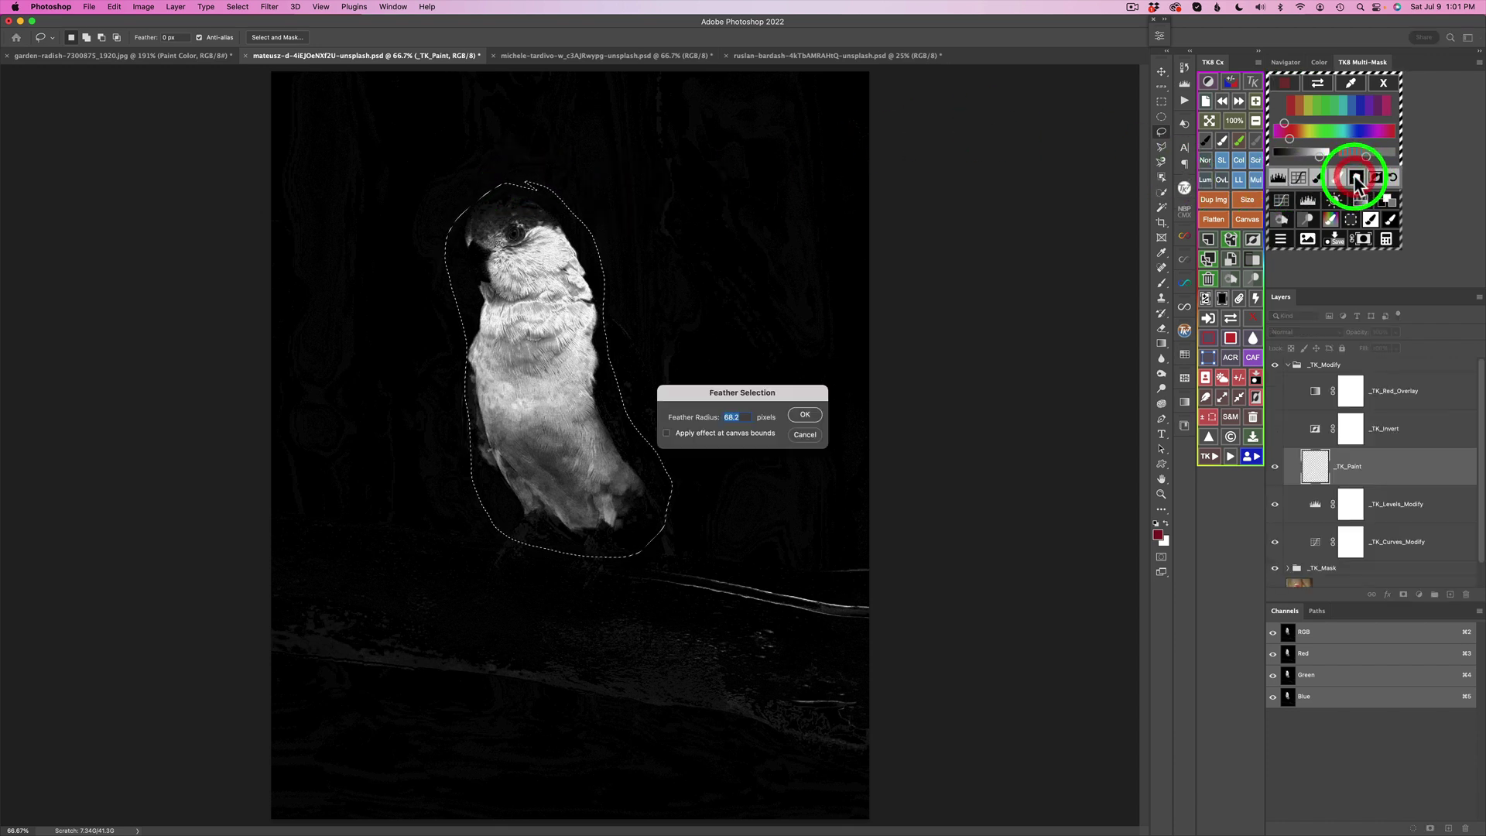
{"action": "left_click", "coordinate": [806, 435]}
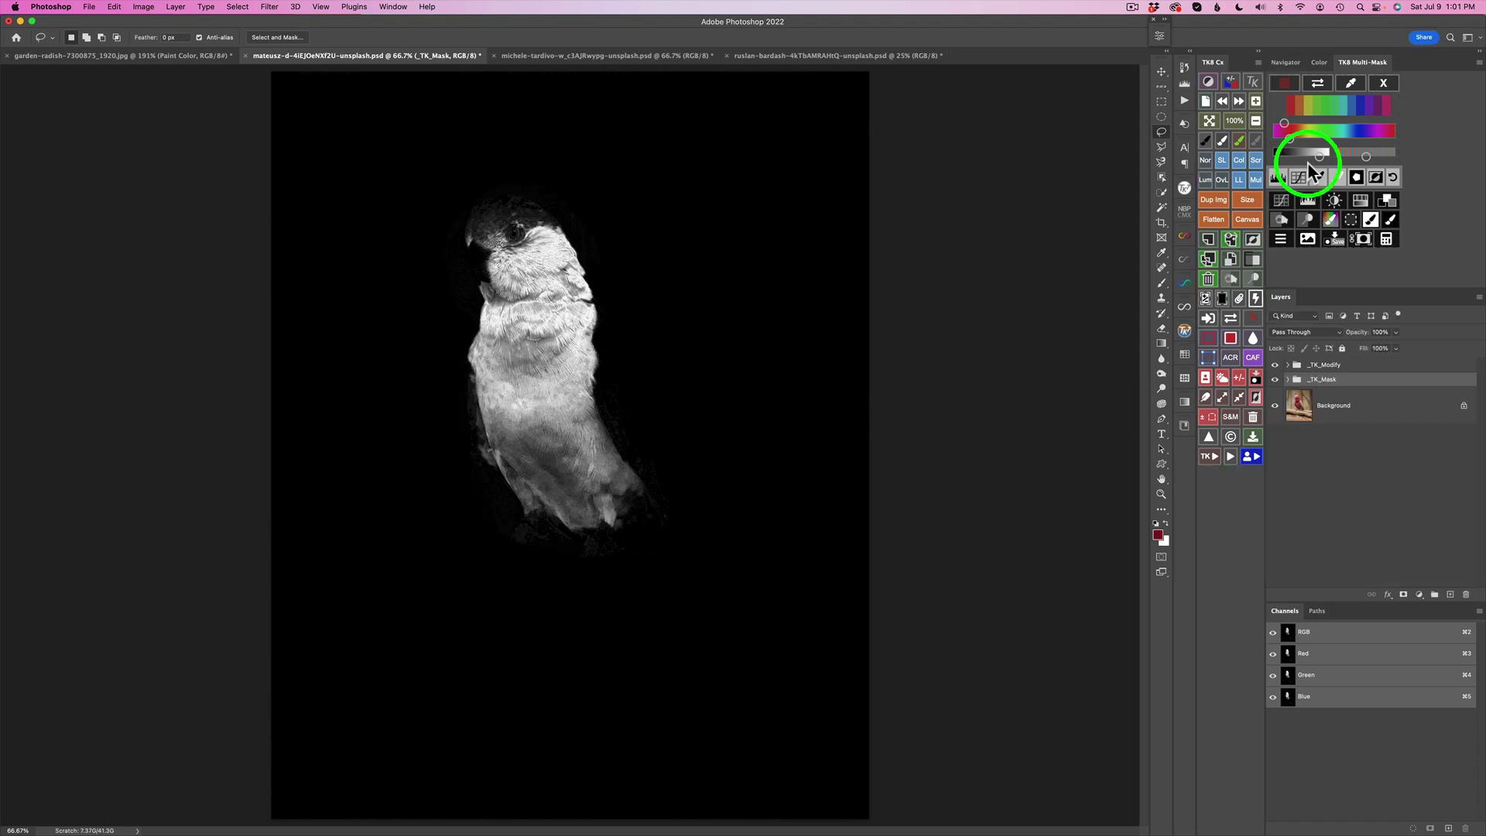
Add a dark red Linear Light Paint Color layer and fill it entirely.
{"action": "left_click", "coordinate": [1332, 216]}
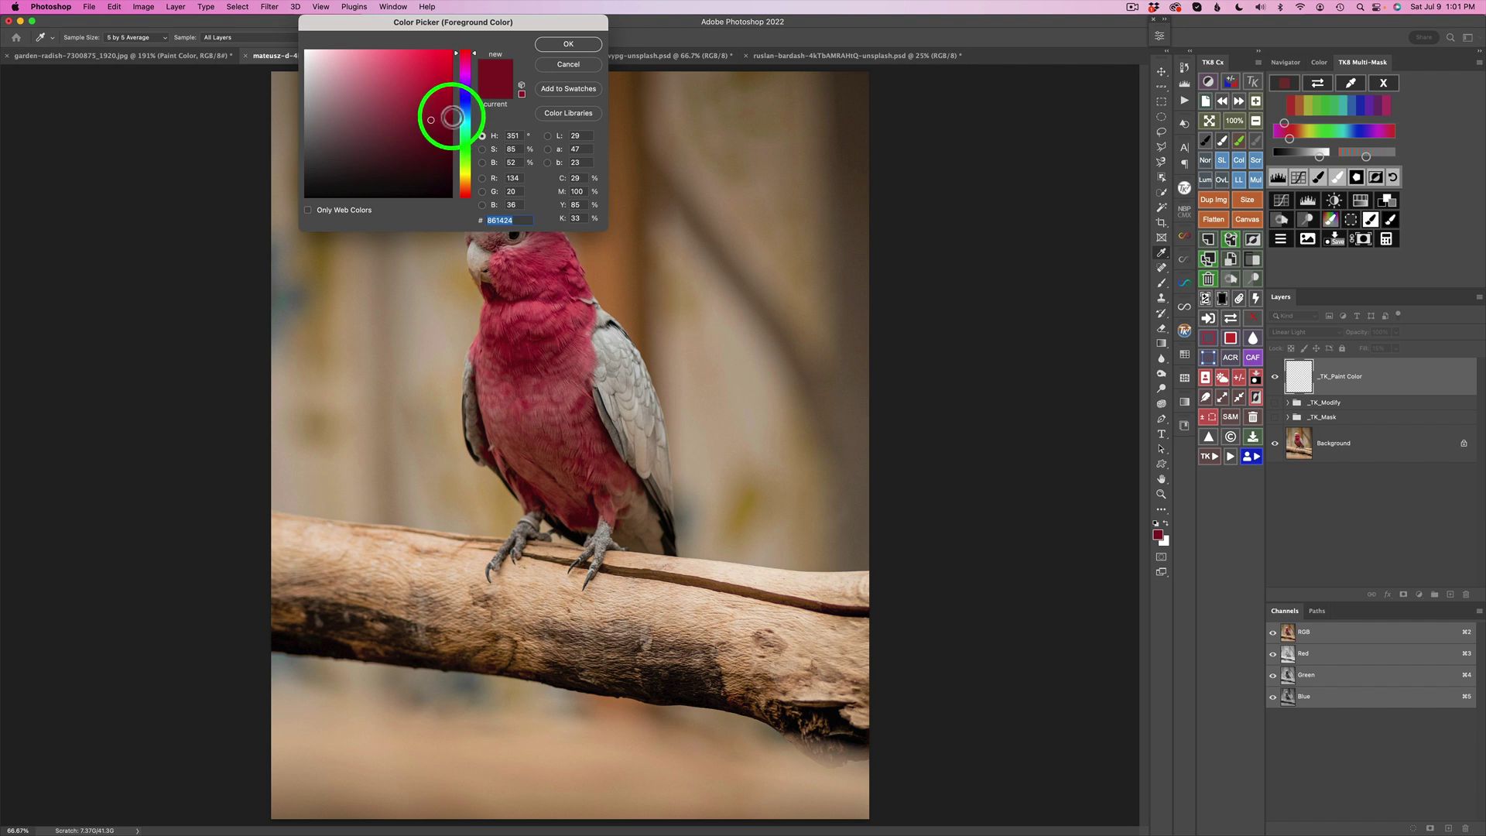
{"action": "left_click", "coordinate": [568, 44]}
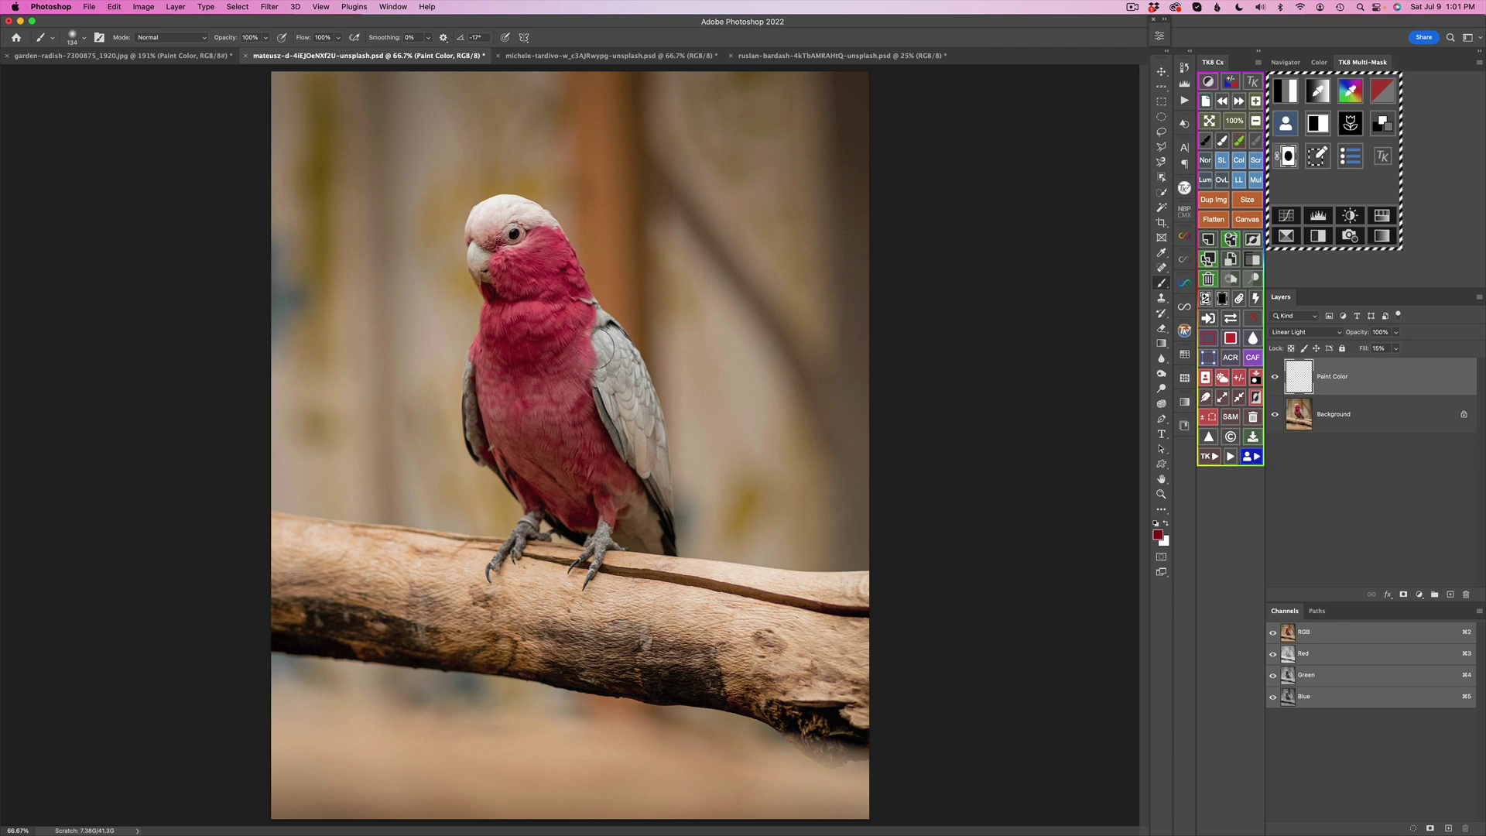
{"action": "left_click", "coordinate": [1243, 351]}
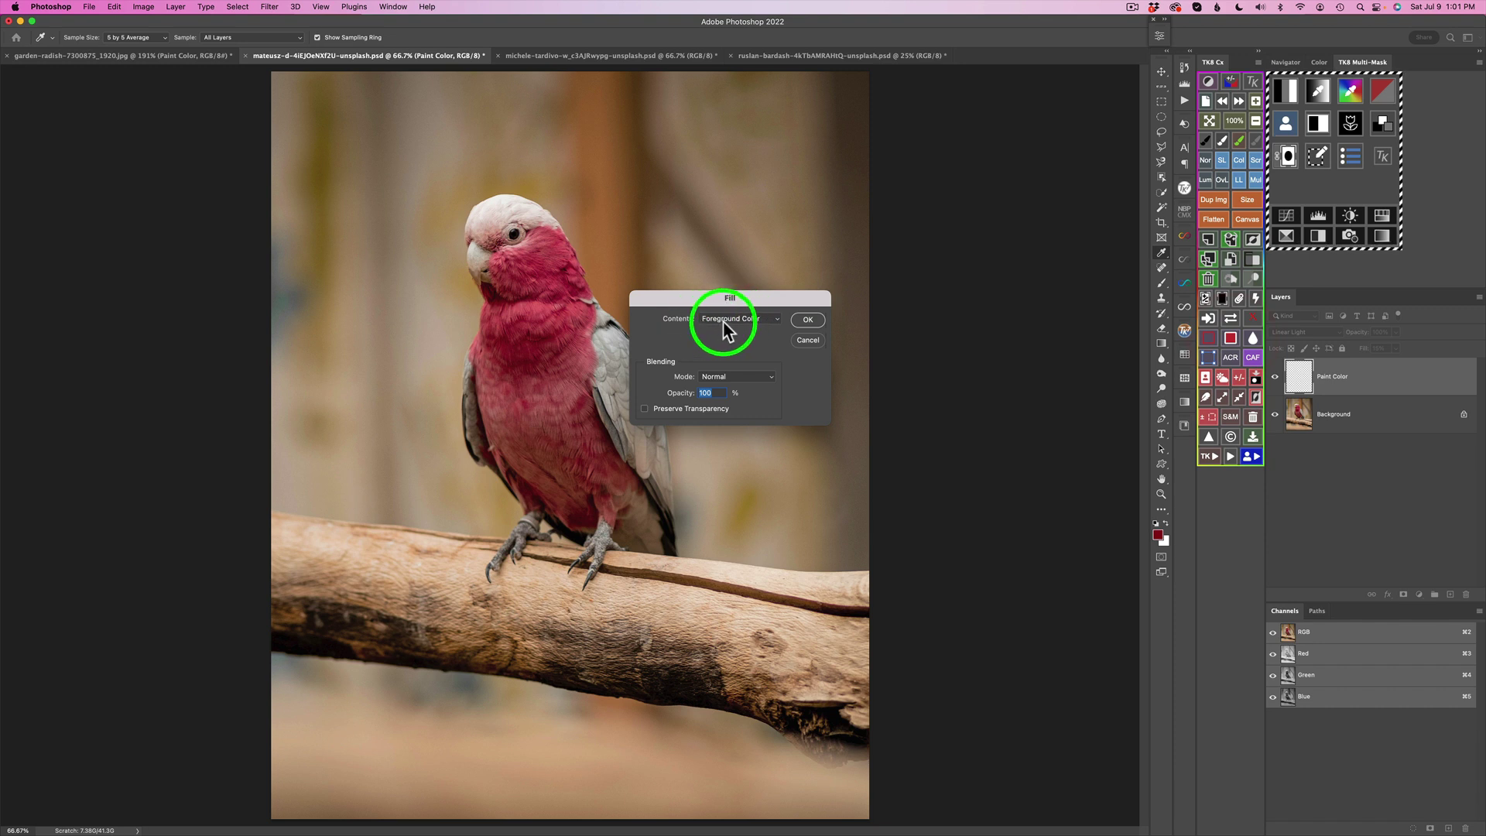
{"action": "left_click", "coordinate": [809, 320]}
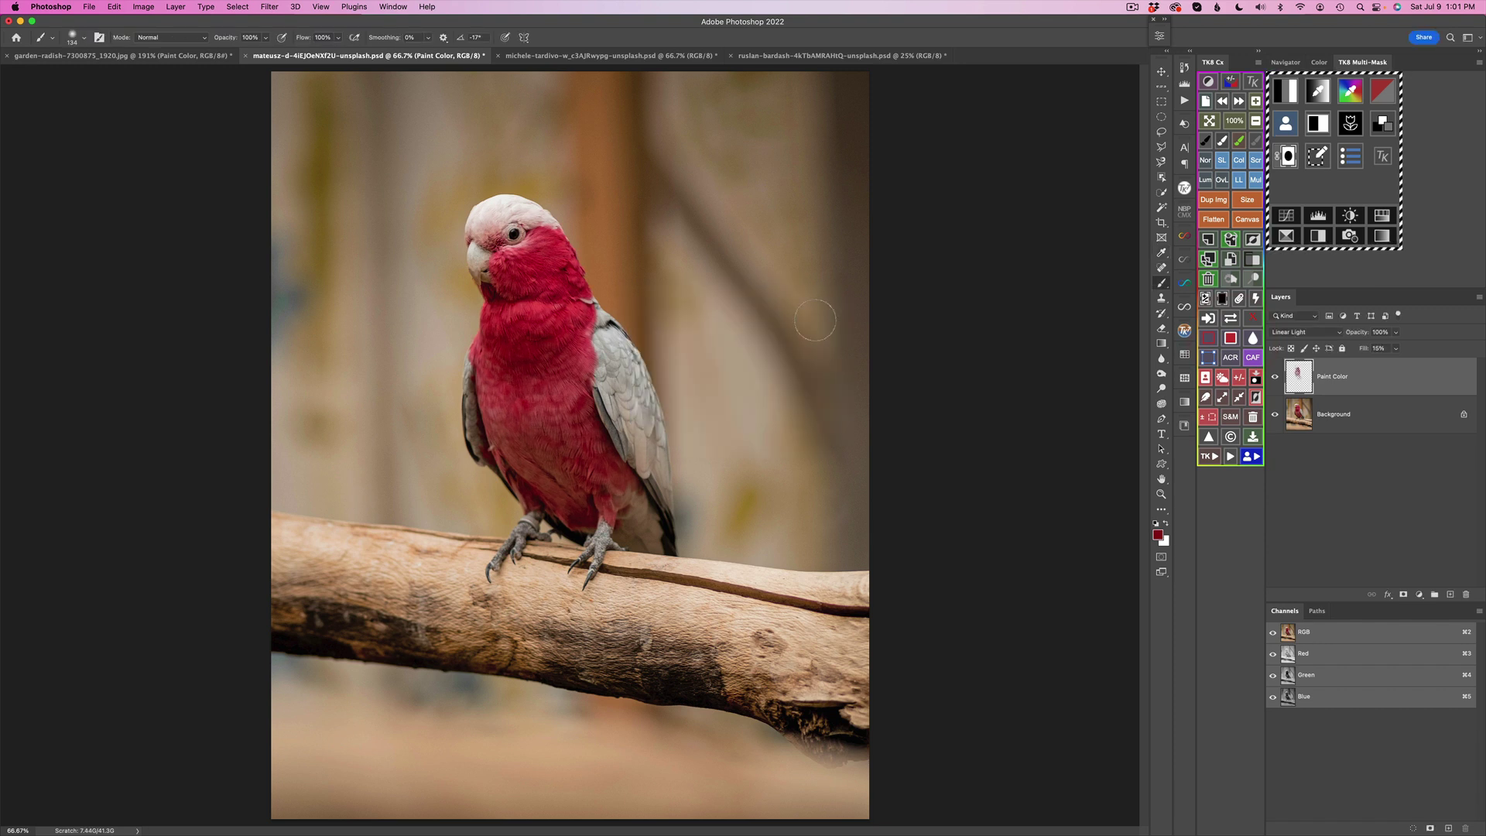
Compare the parrot with the dark red Paint Color layer hidden and shown.
{"action": "left_click", "coordinate": [1275, 376]}
{"action": "left_click", "coordinate": [1275, 376]}
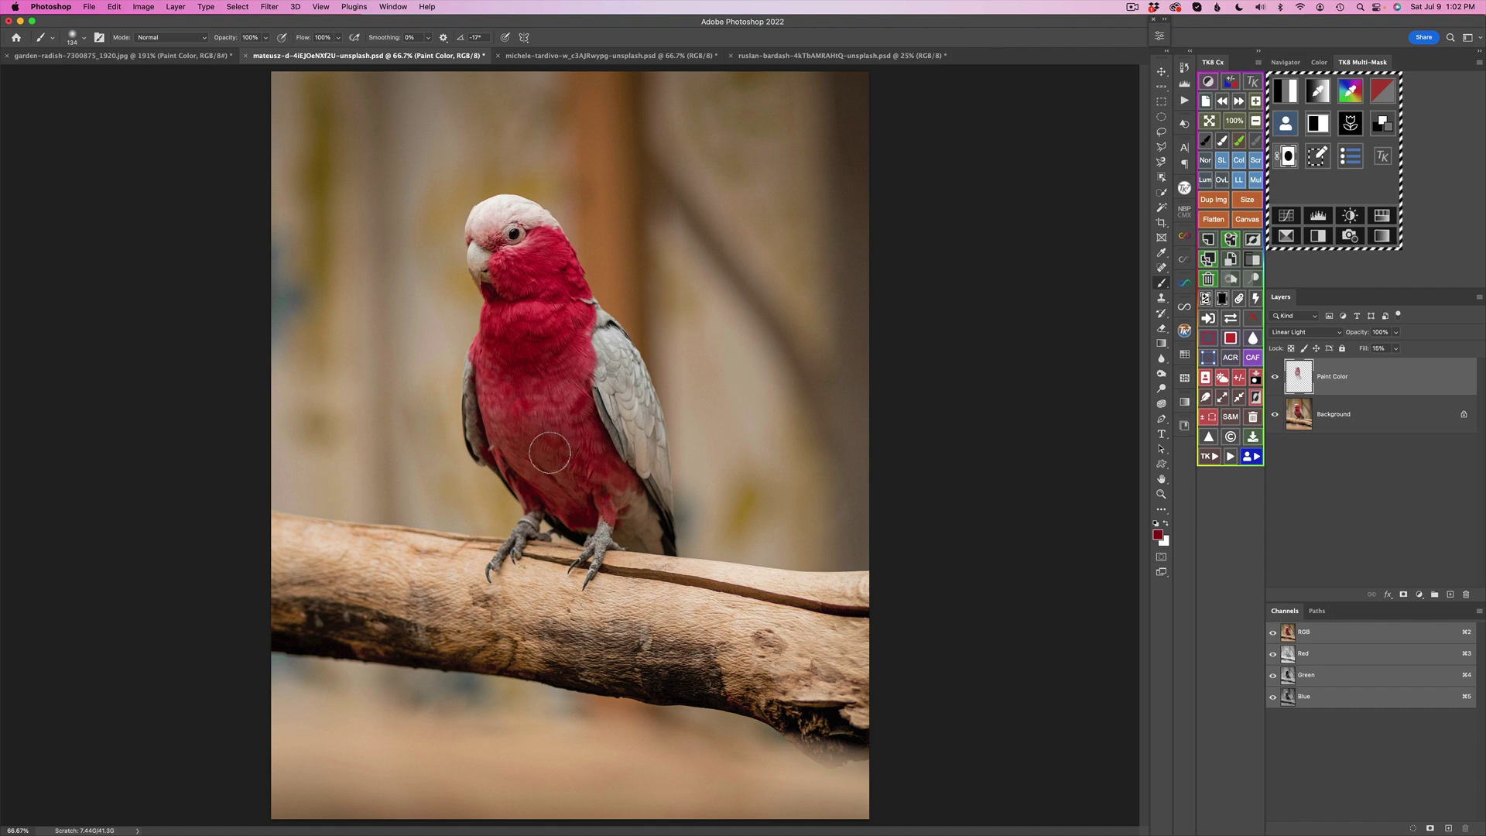
{"action": "left_click", "coordinate": [1366, 235]}
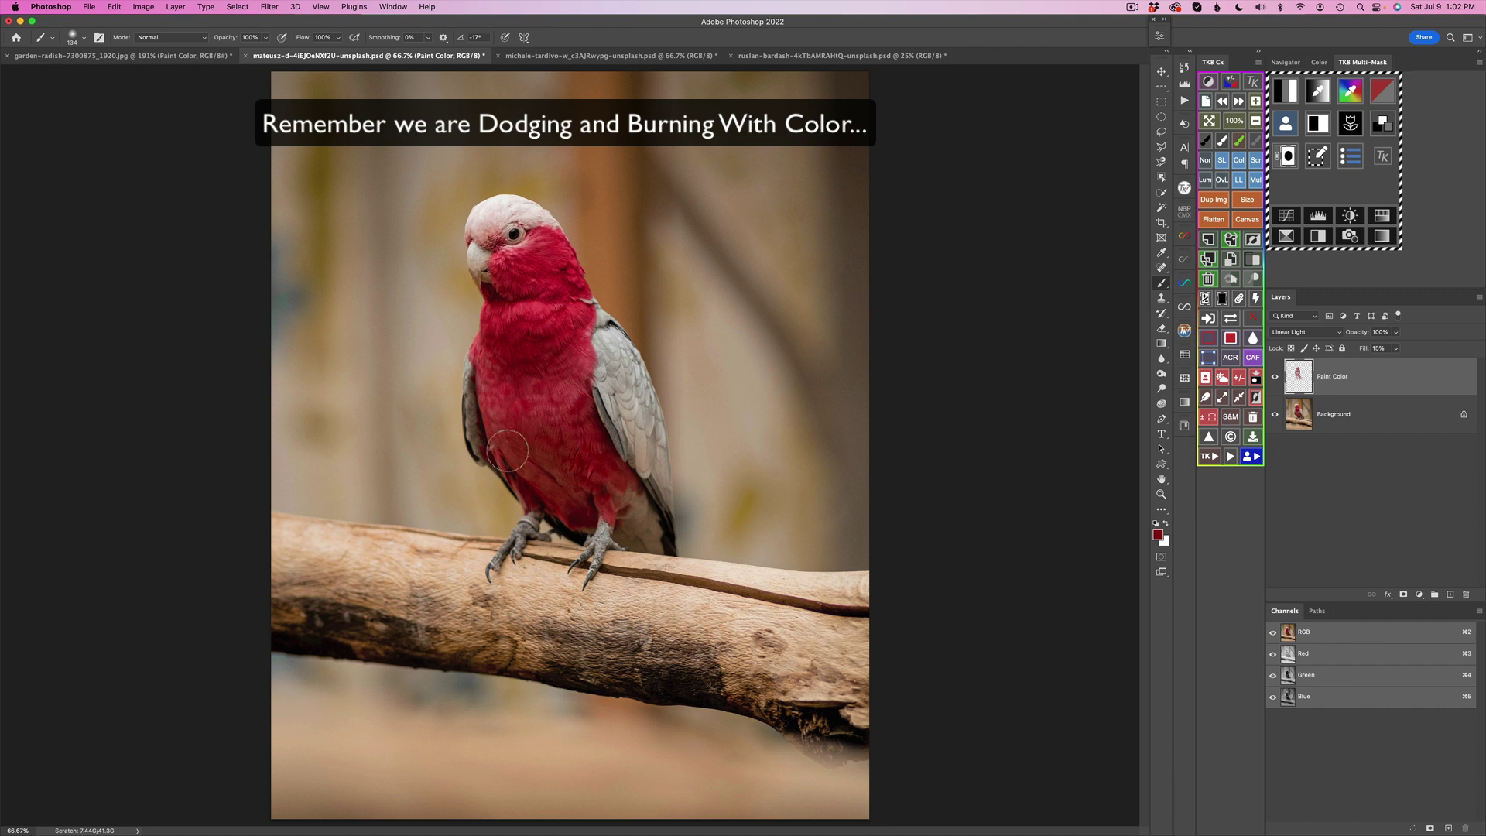
{"action": "left_click", "coordinate": [1275, 377]}
{"action": "left_click", "coordinate": [1275, 376]}
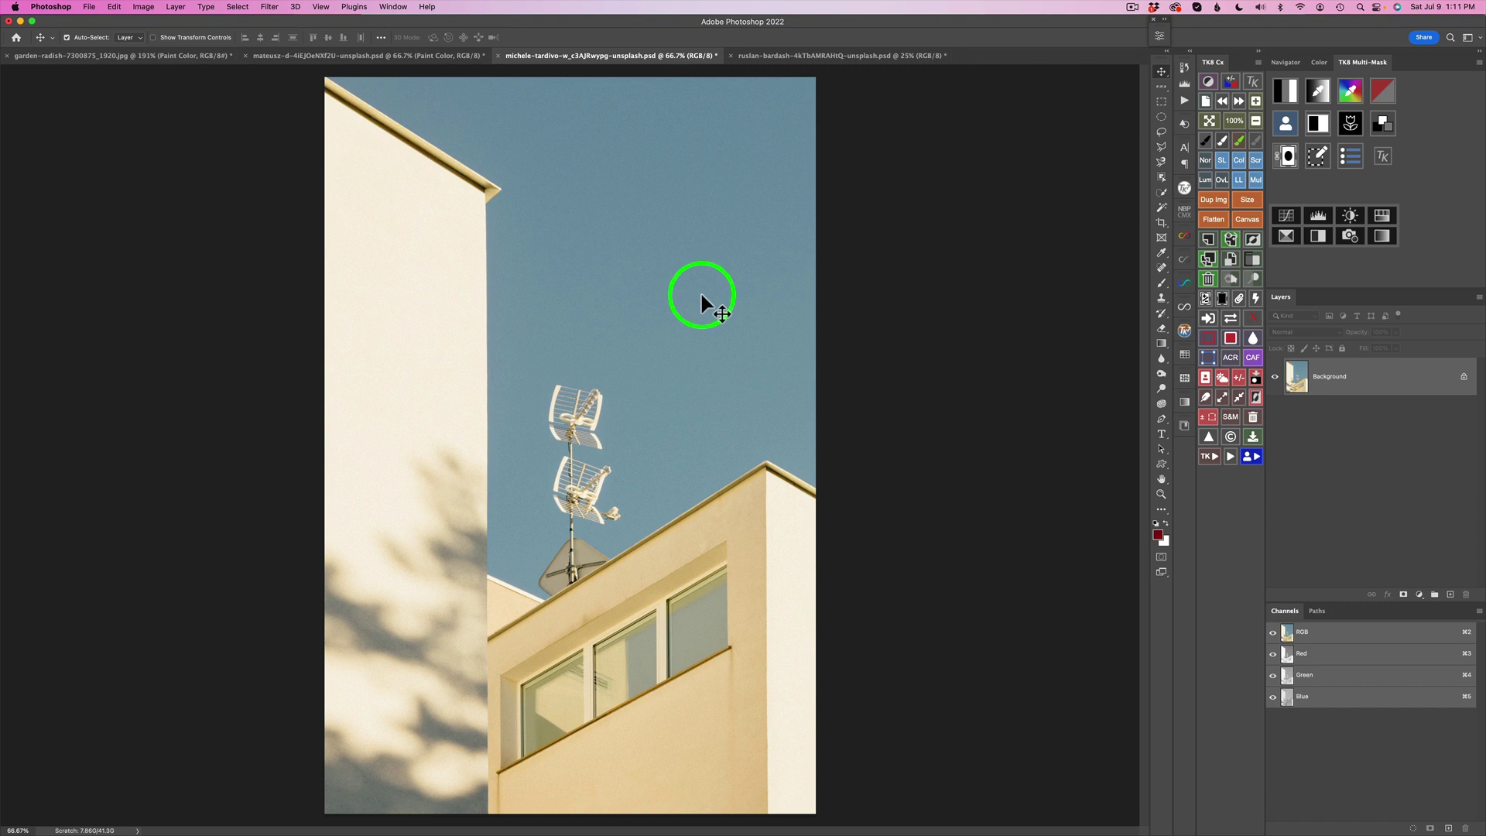
Select the building photo's sky with TK8 and turn it into a Multi-Mask: sky white, buildings black.
{"action": "left_click", "coordinate": [1221, 378]}
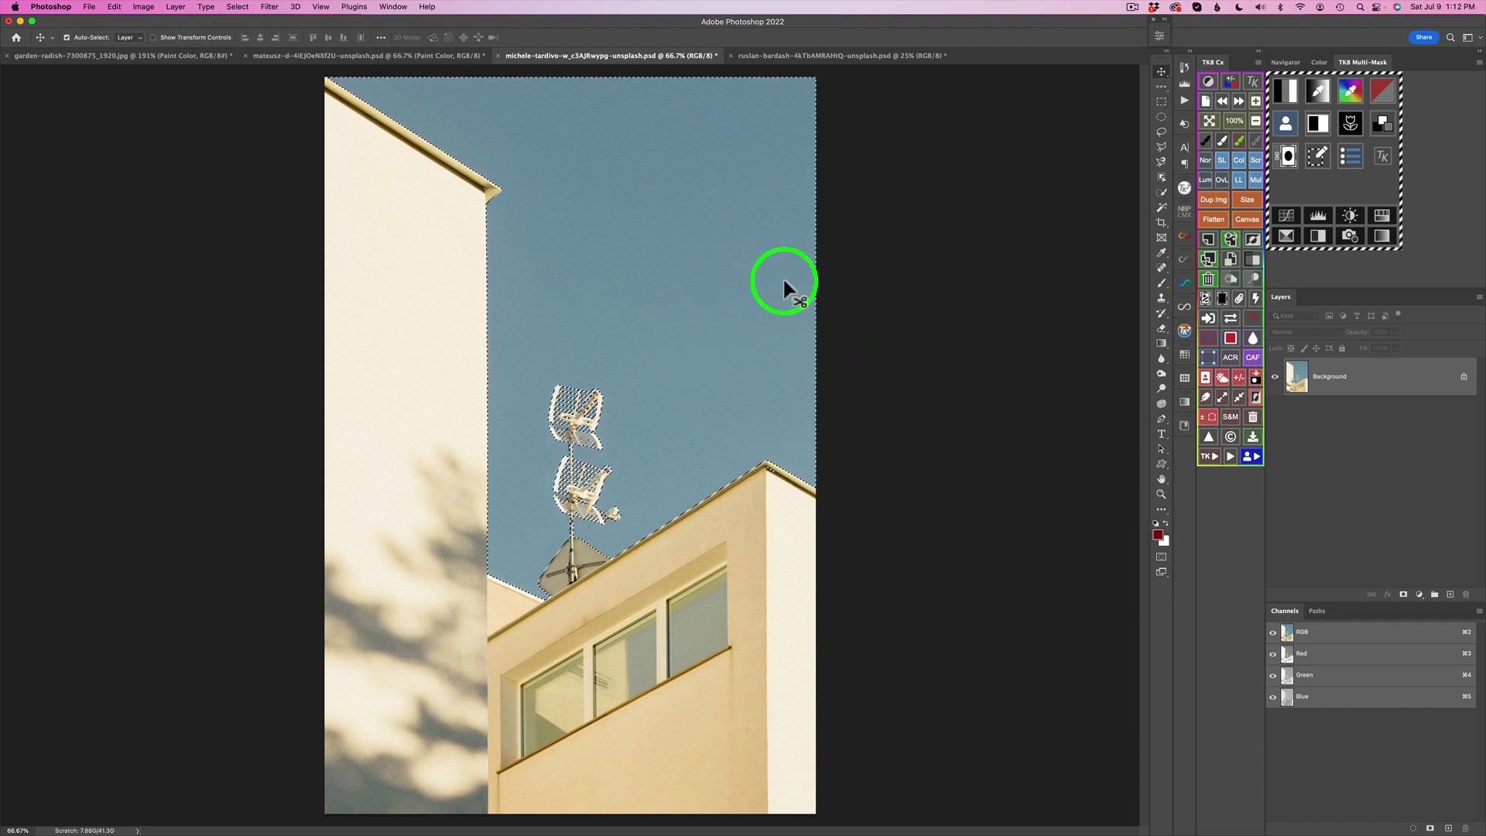
{"action": "left_click", "coordinate": [1287, 122]}
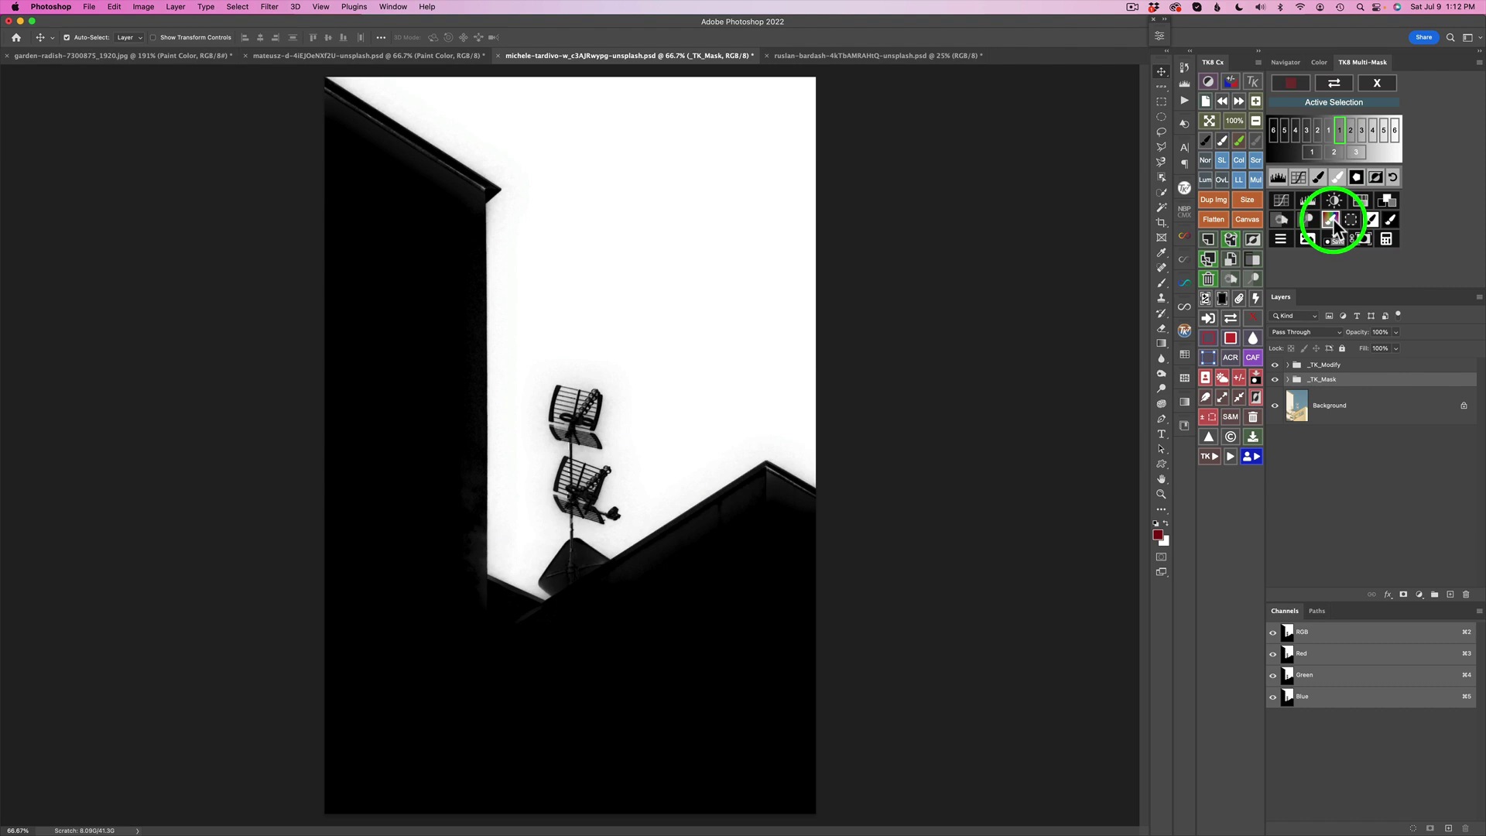
Add a Paint Color layer using blue sampled from the sky and fill it.
{"action": "left_click", "coordinate": [1333, 219]}
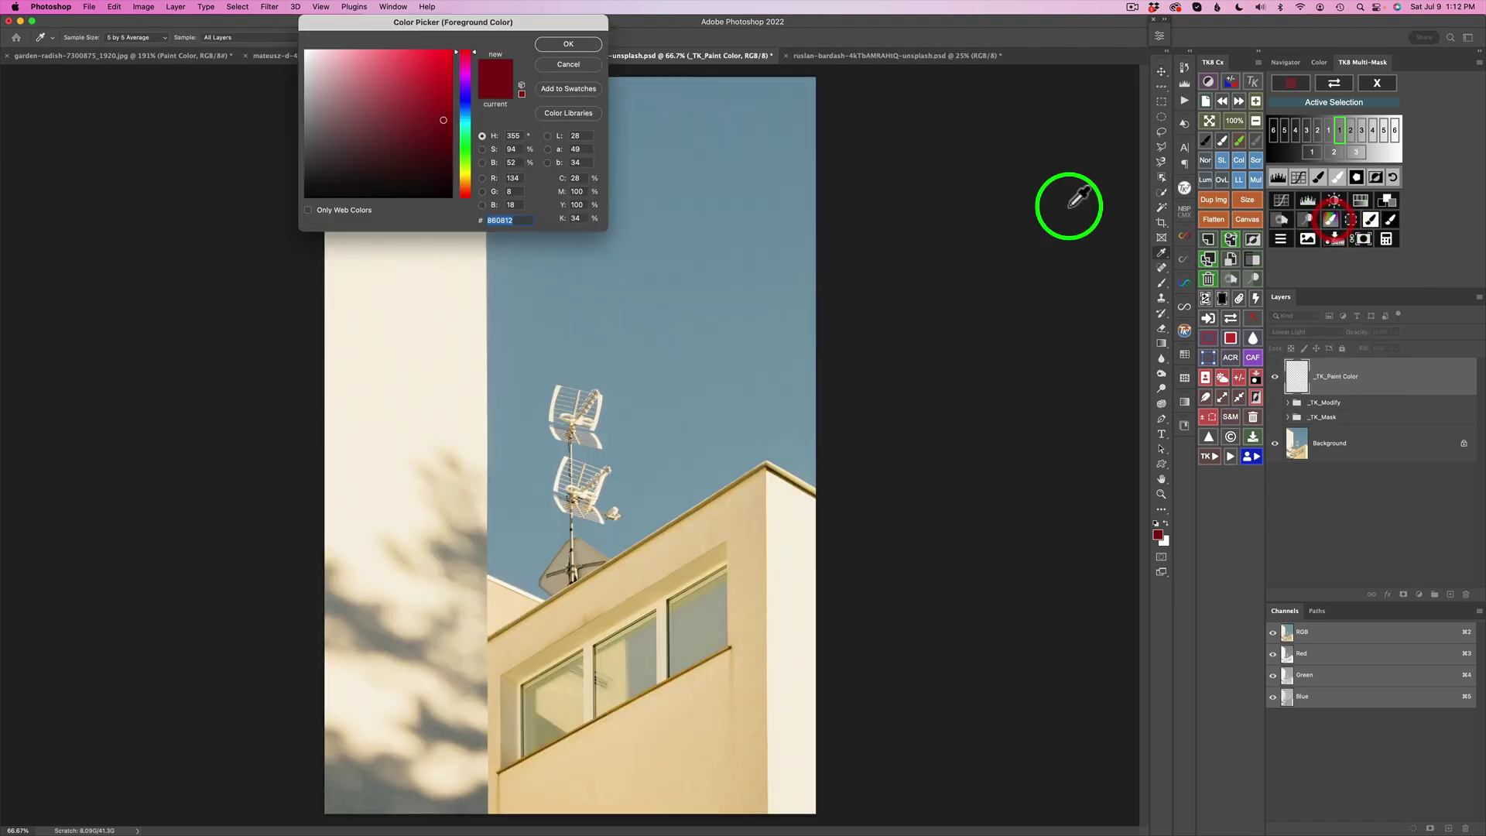
{"action": "left_click", "coordinate": [648, 278]}
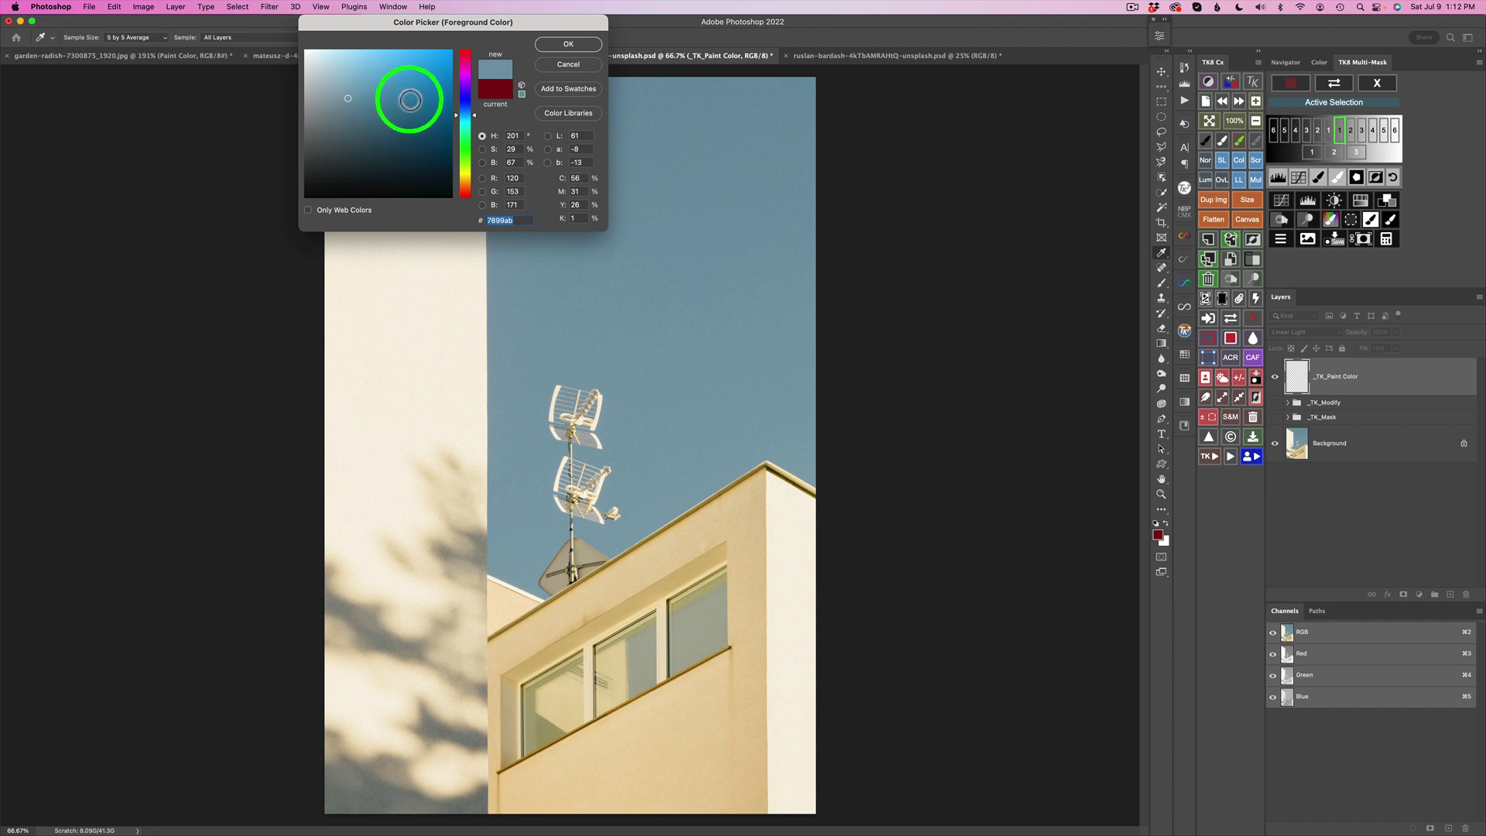
{"action": "left_click", "coordinate": [546, 46]}
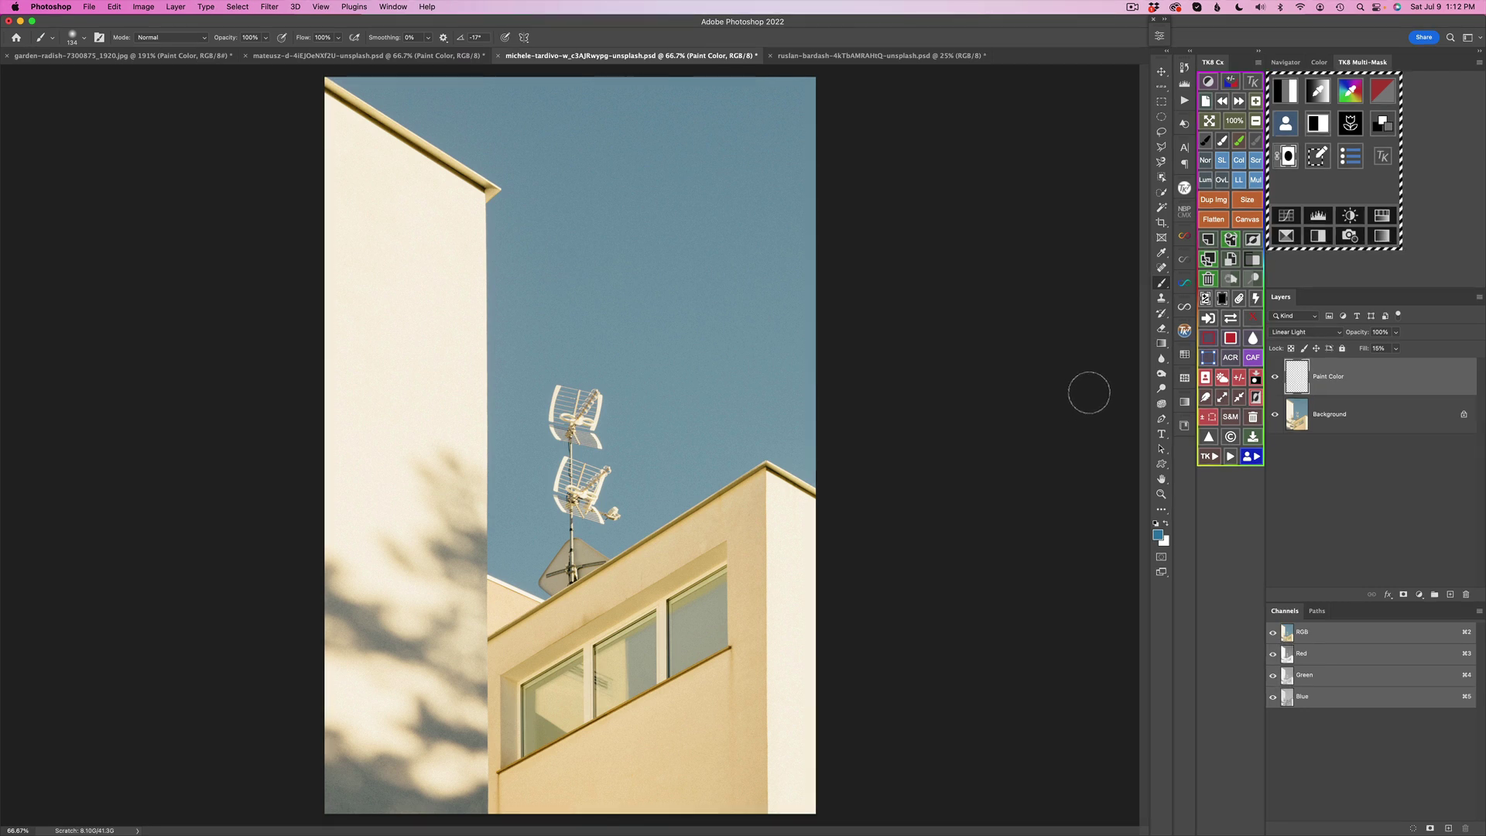
{"action": "left_click", "coordinate": [1229, 338]}
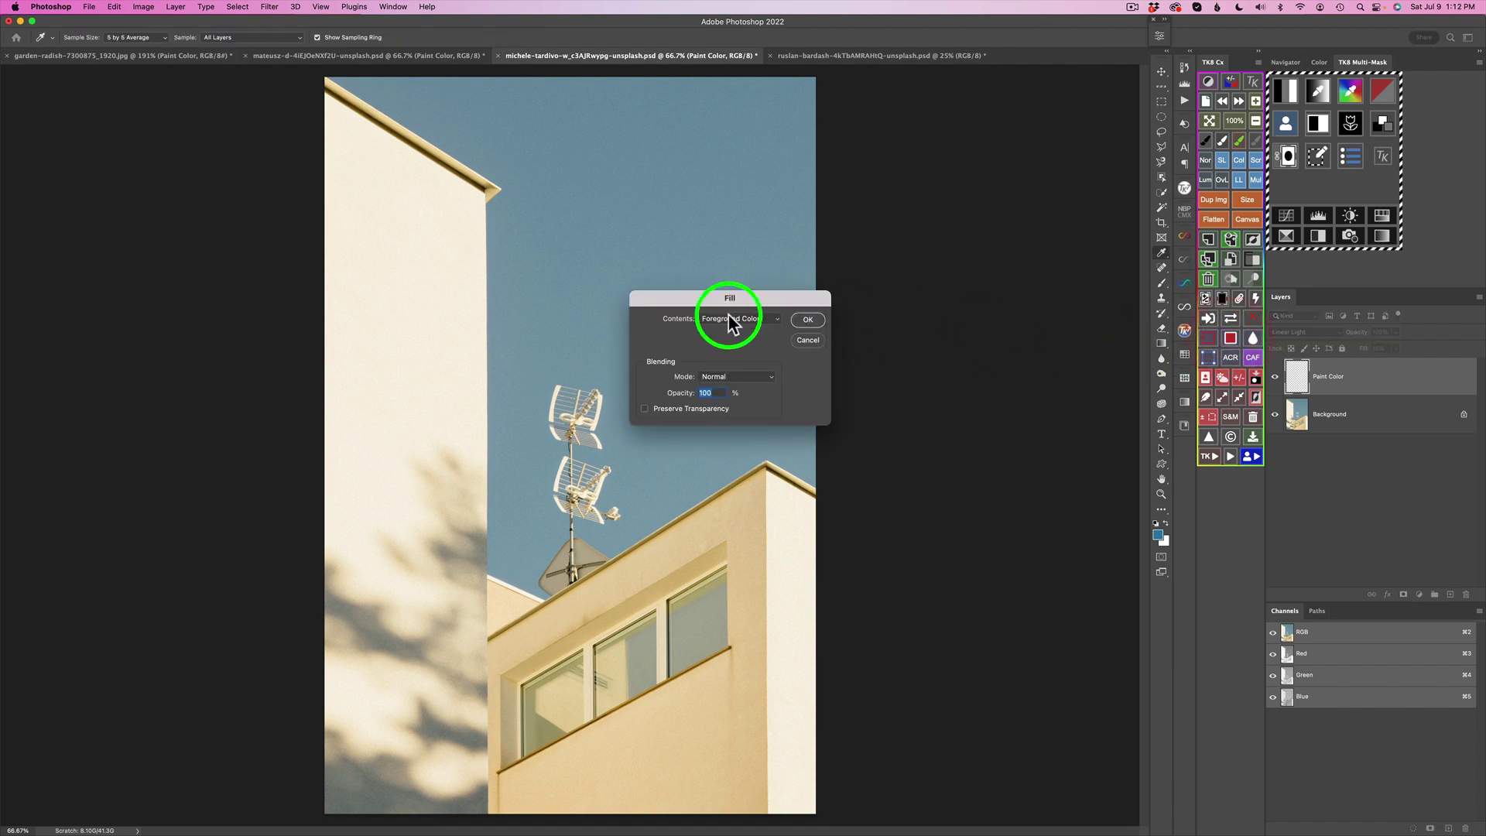
{"action": "left_click", "coordinate": [808, 318]}
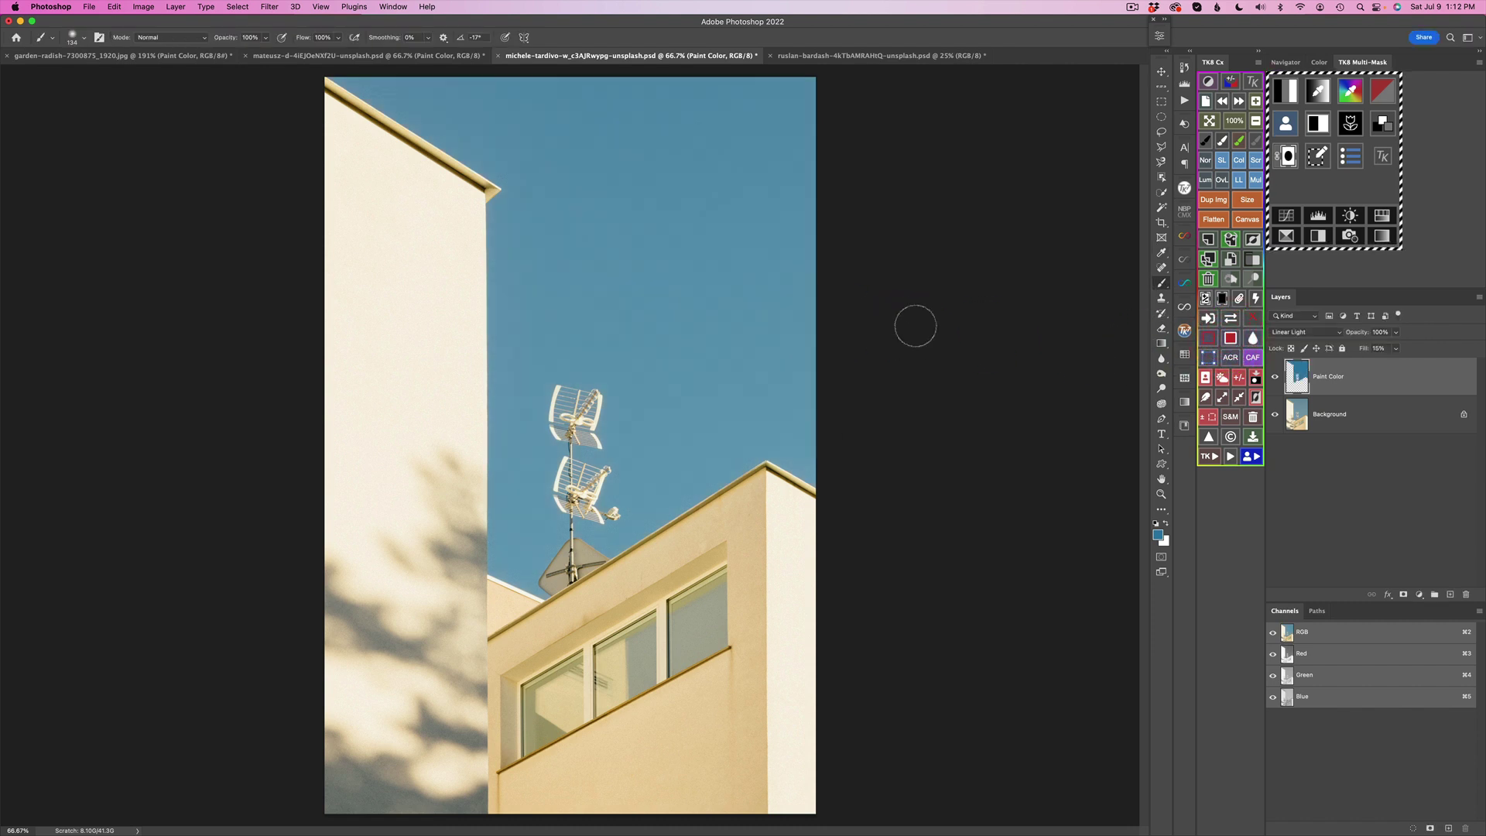
Adjust the Paint Color layer's Fill strength, toggling it off and on for a before/after comparison.
{"action": "left_click", "coordinate": [1275, 377]}
{"action": "left_click", "coordinate": [1275, 377]}
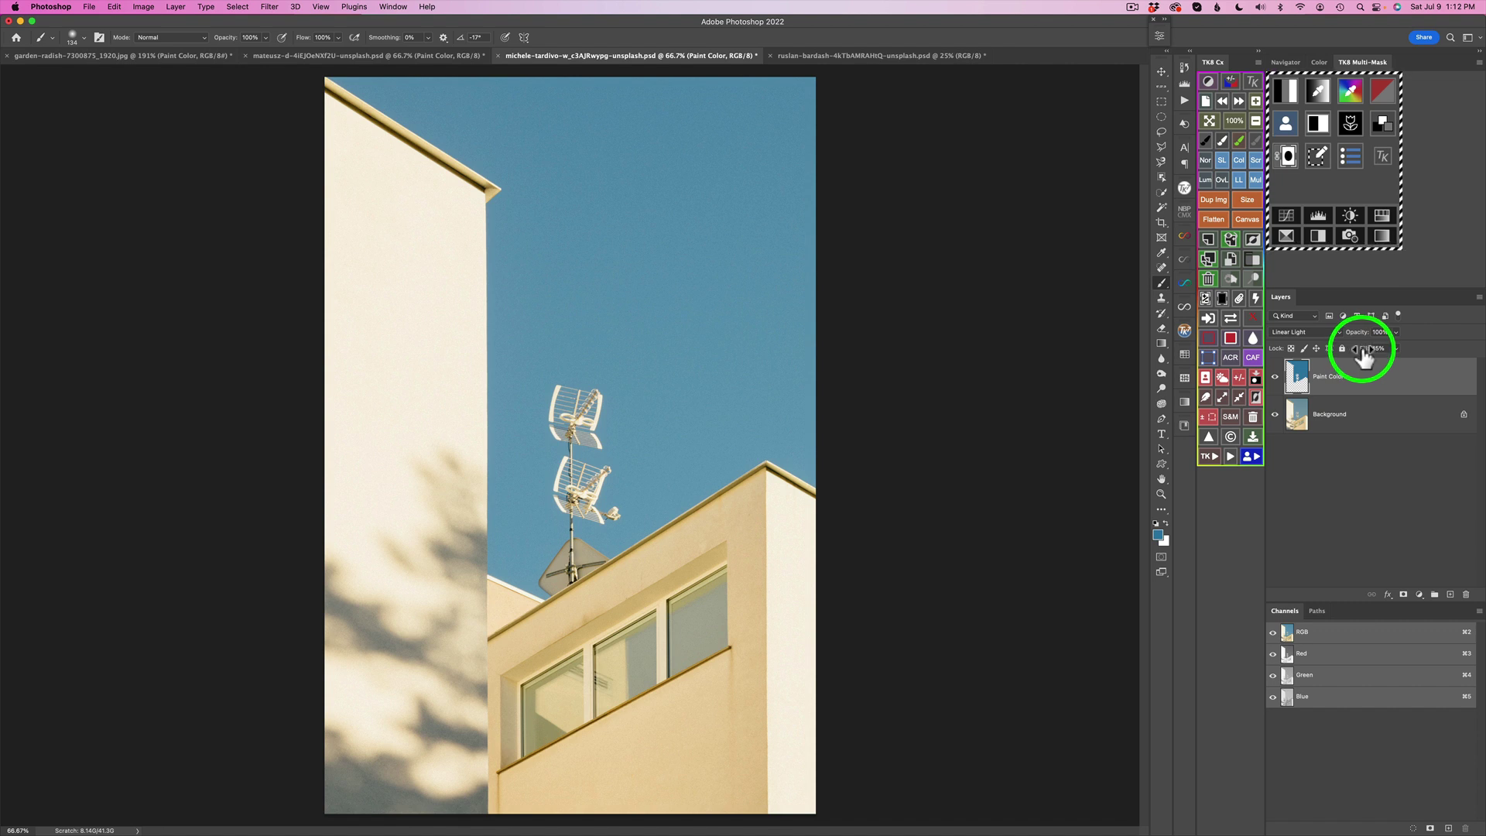
{"action": "left_click_drag", "start_coordinate": [1363, 356], "coordinate": [1364, 358]}
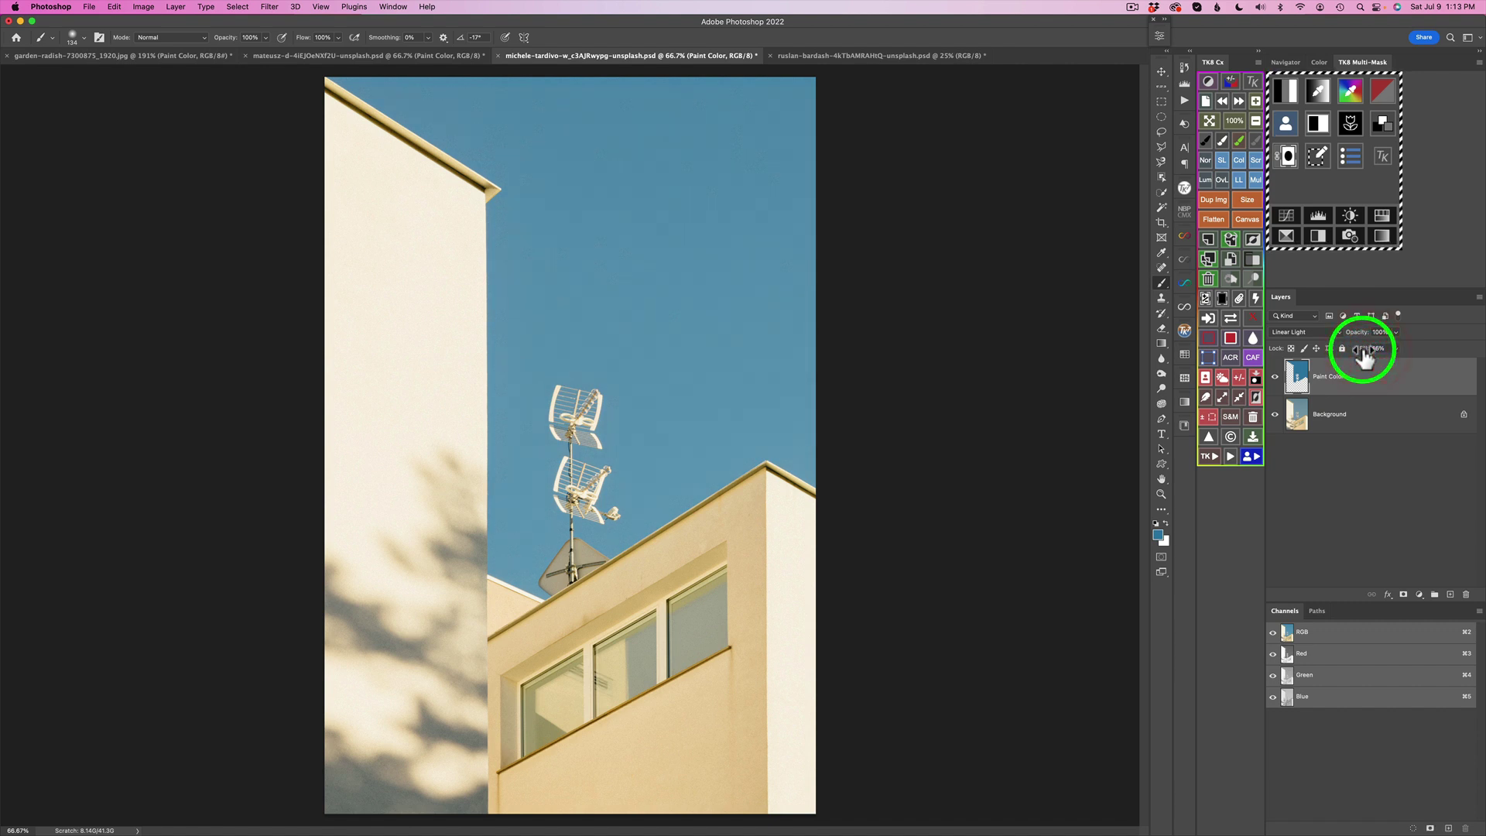
{"action": "left_click_drag", "start_coordinate": [1363, 357], "coordinate": [1480, 331]}
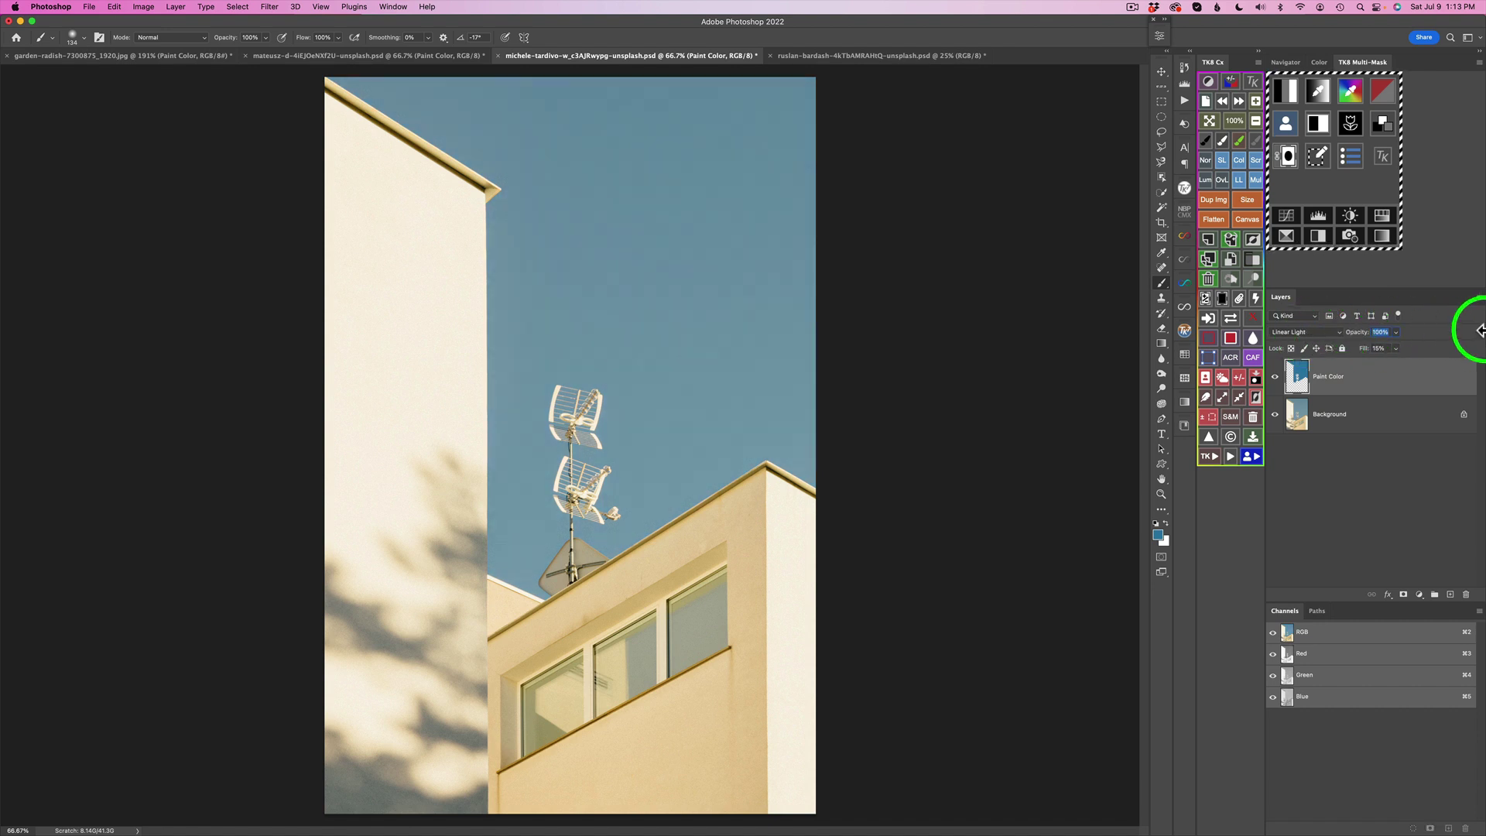
{"action": "left_click", "coordinate": [1275, 376]}
{"action": "left_click", "coordinate": [1275, 377]}
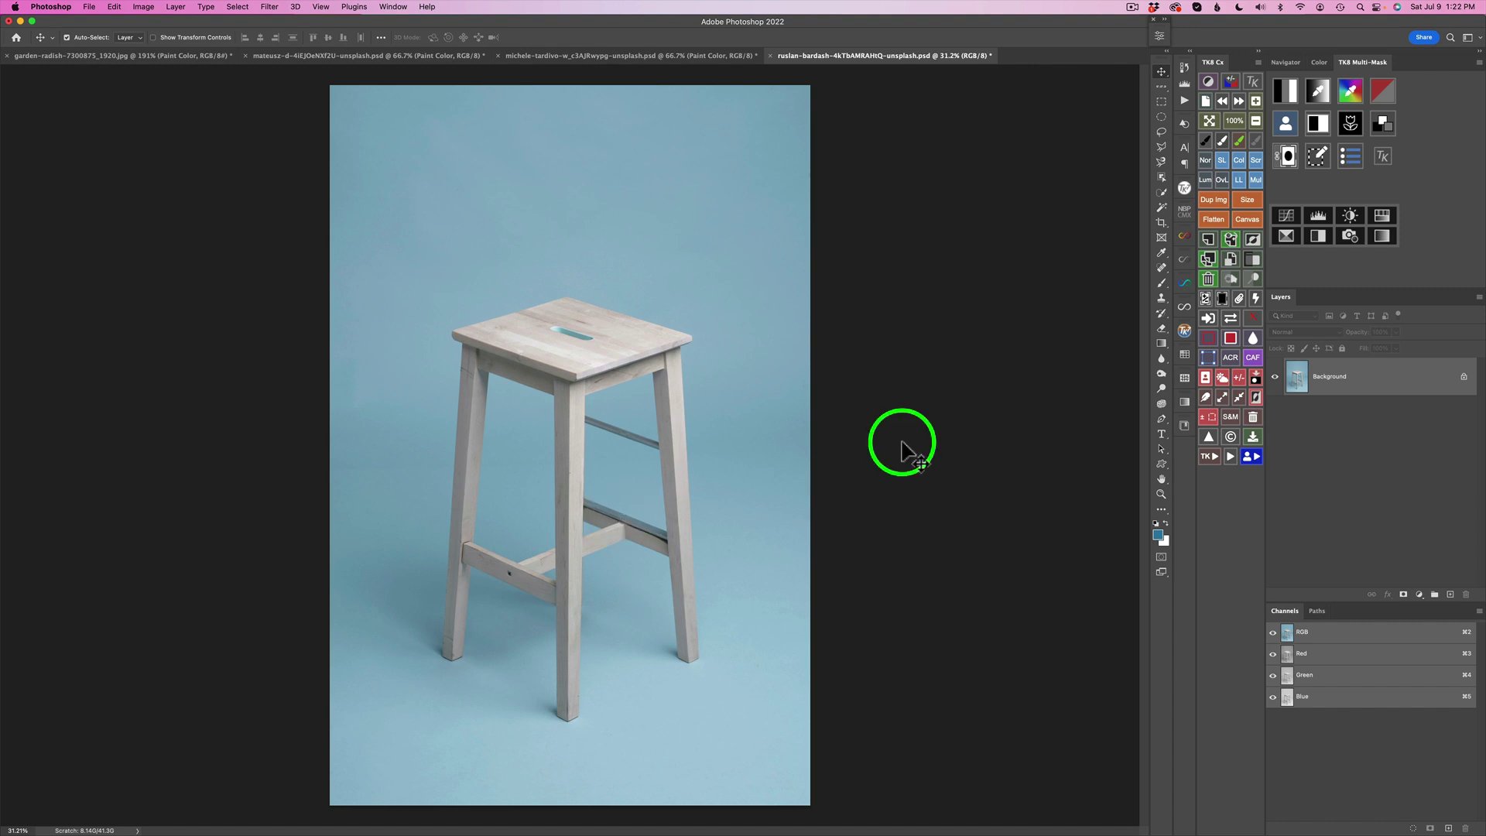
Build a Multi-Mask from the sampled blue backdrop, then brighten its shadows near the stool legs.
{"action": "left_click", "coordinate": [1354, 91]}
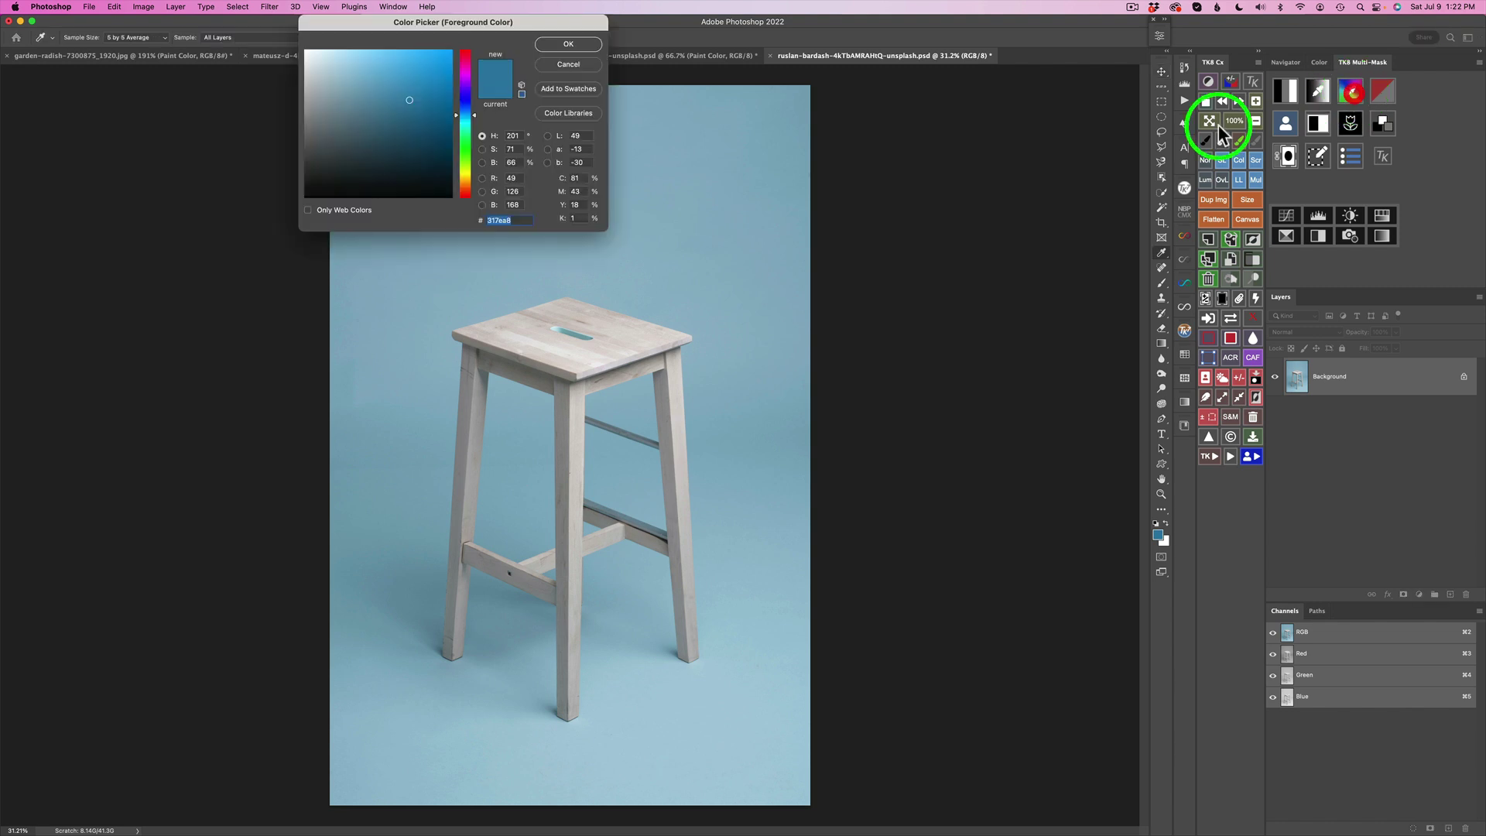
{"action": "left_click", "coordinate": [648, 267]}
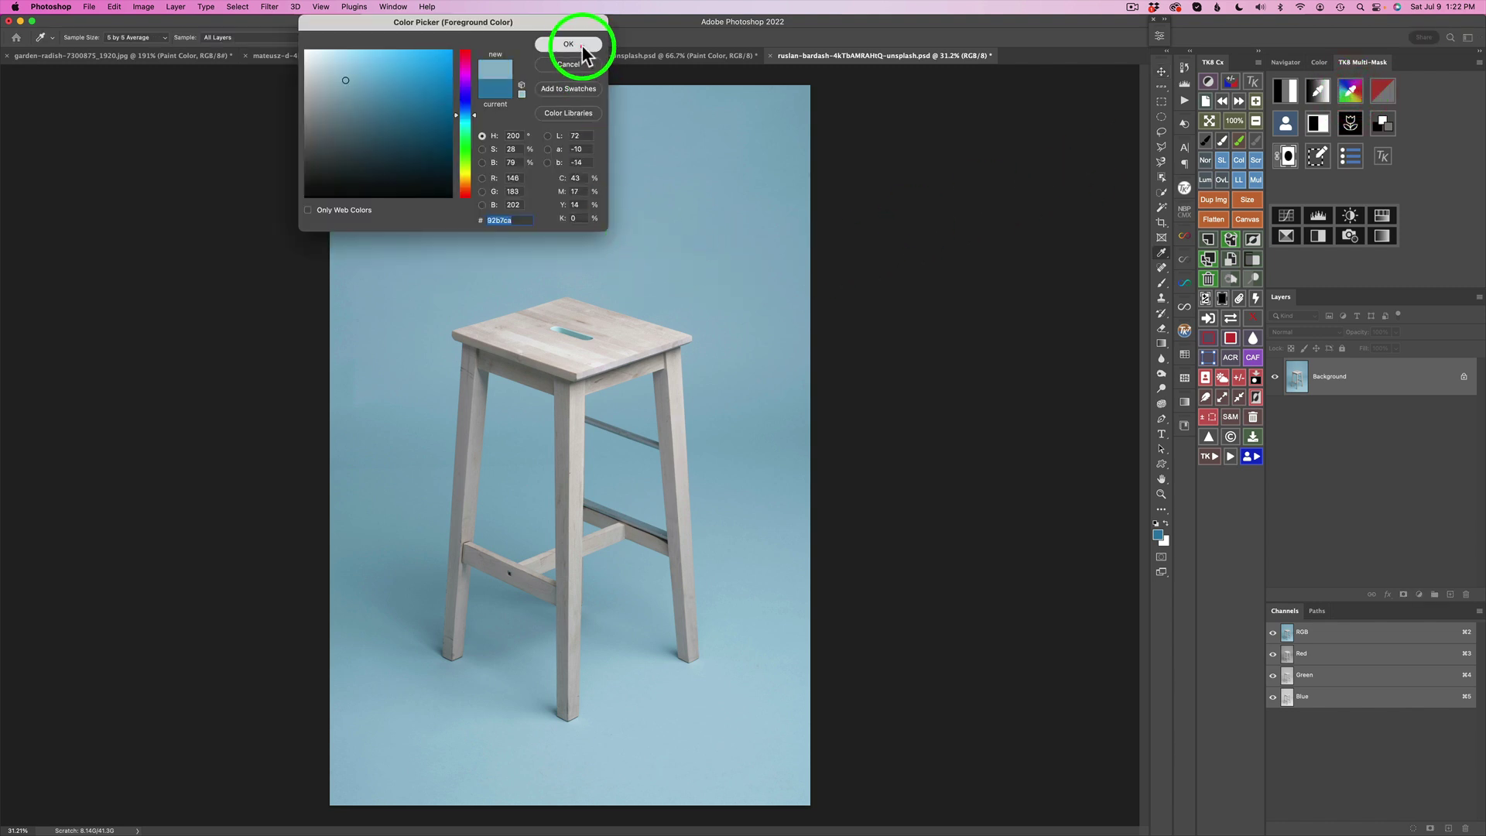
{"action": "left_click", "coordinate": [582, 45]}
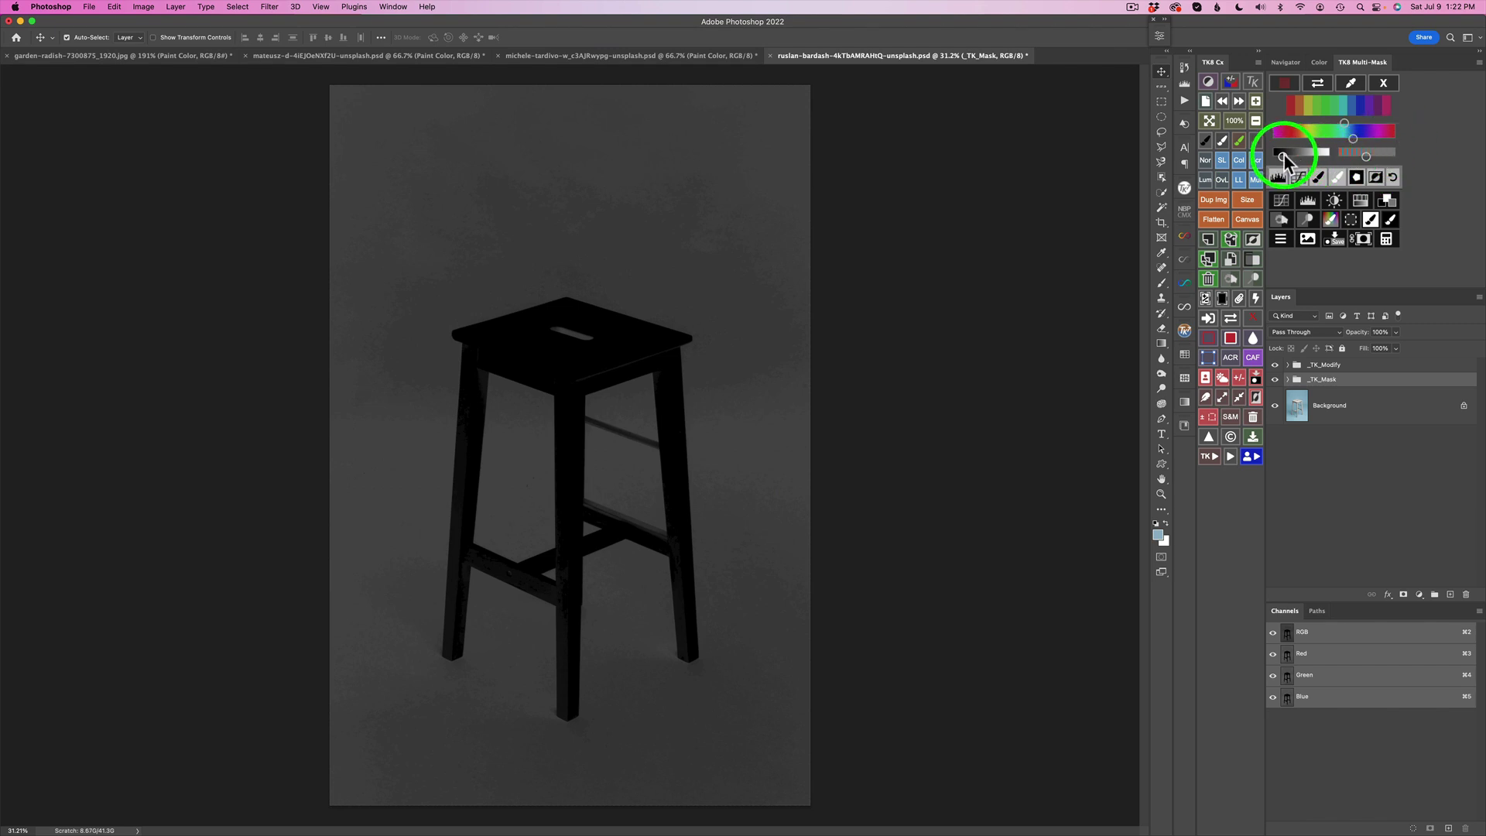
{"action": "left_click_drag", "start_coordinate": [1306, 155], "coordinate": [1317, 155]}
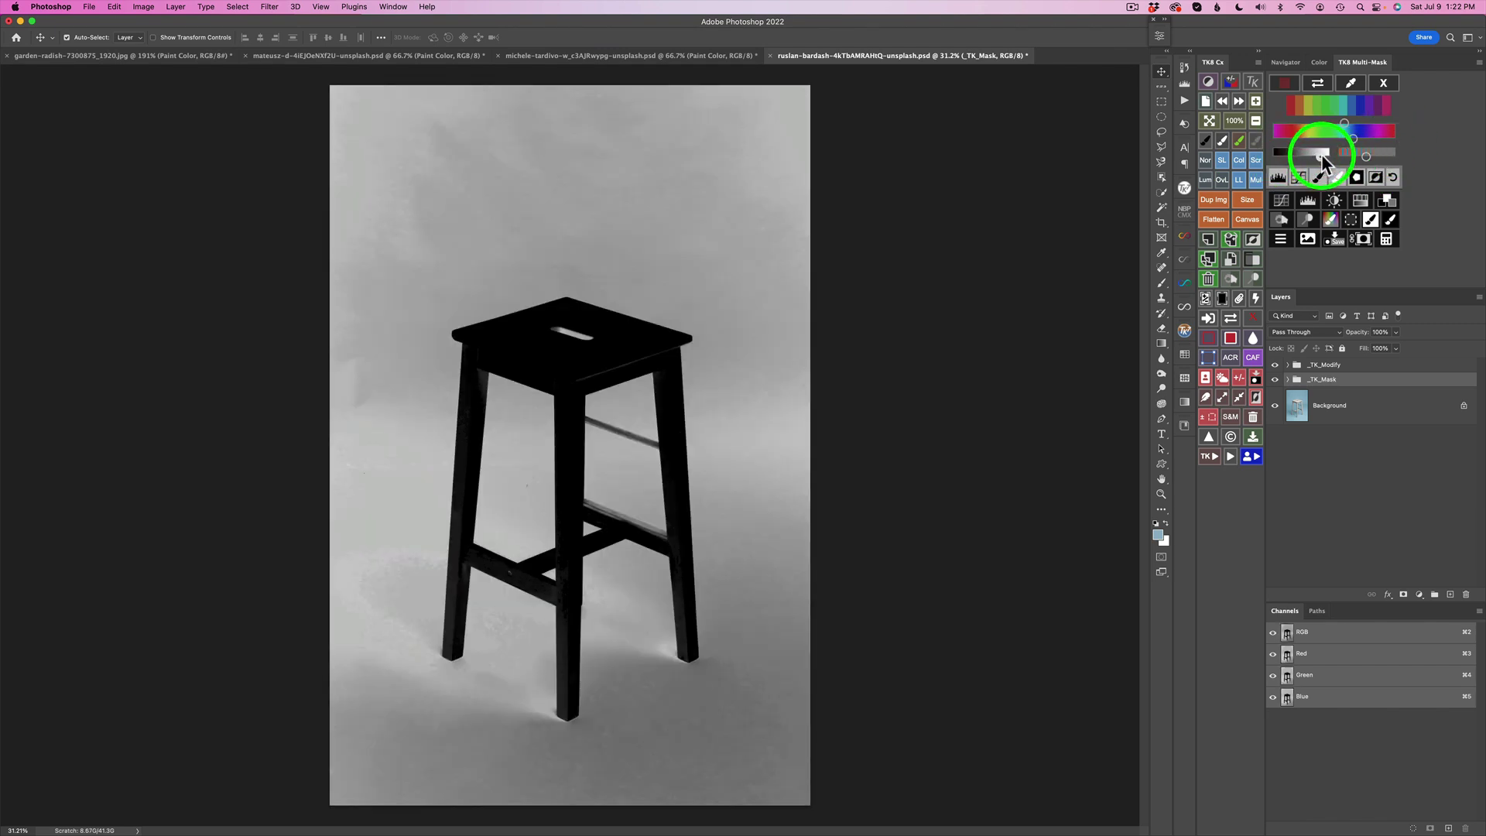
{"action": "left_click", "coordinate": [1322, 155]}
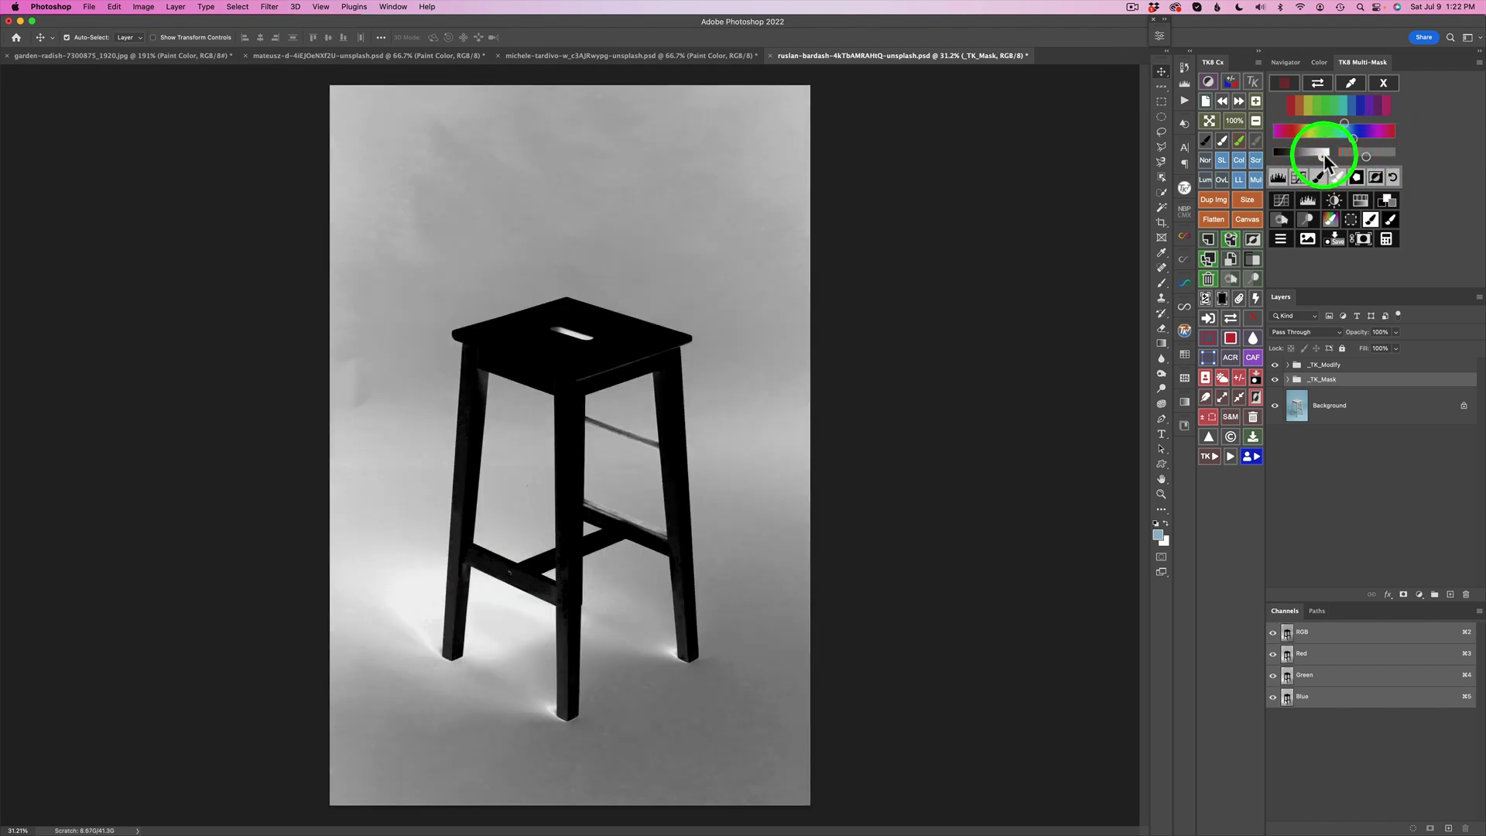
{"action": "left_click", "coordinate": [1322, 153]}
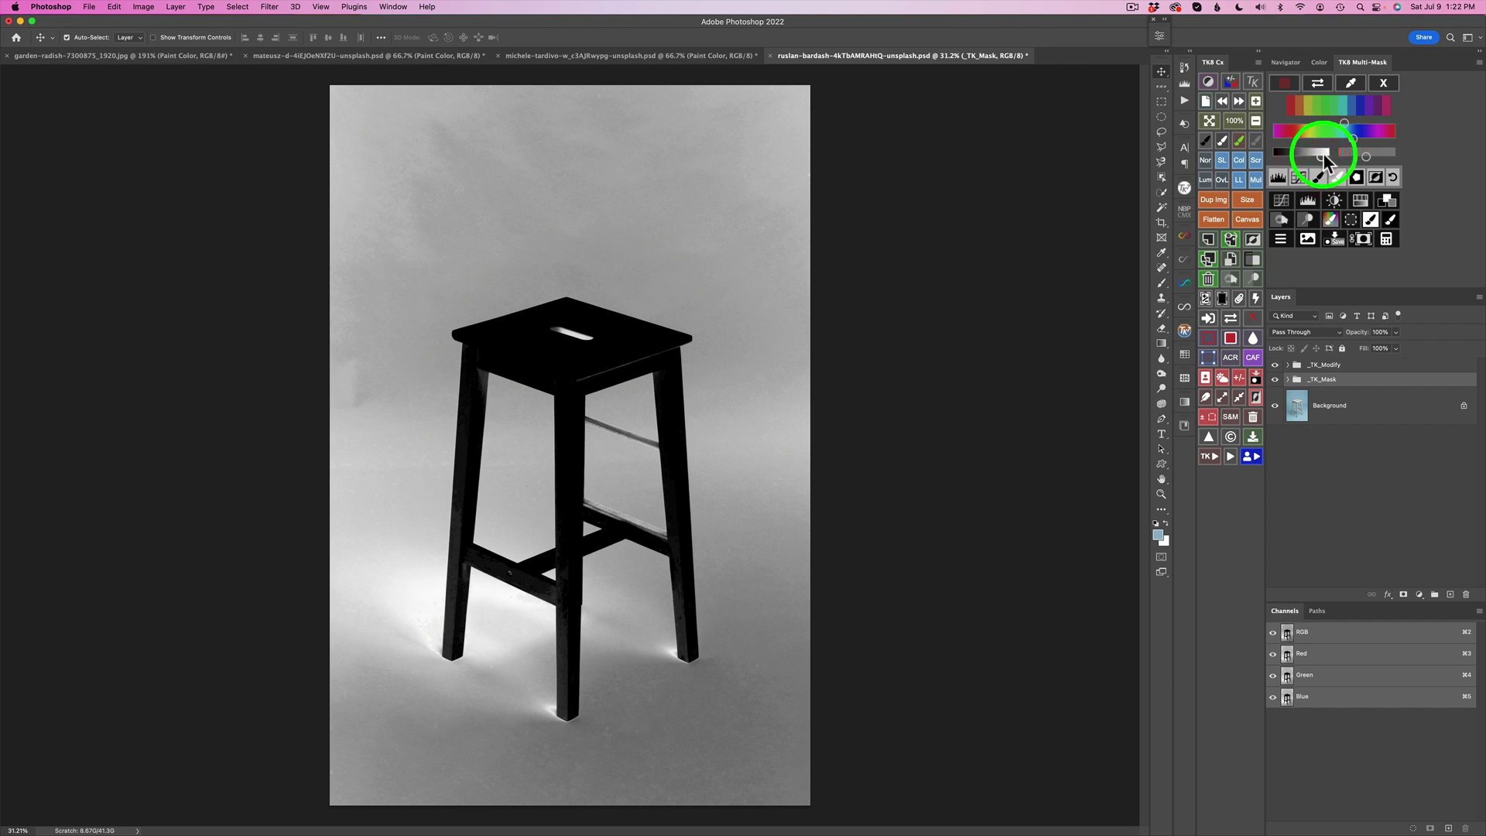
Add a Paint Color layer with a more saturated blue and fill it.
{"action": "left_click", "coordinate": [1331, 219]}
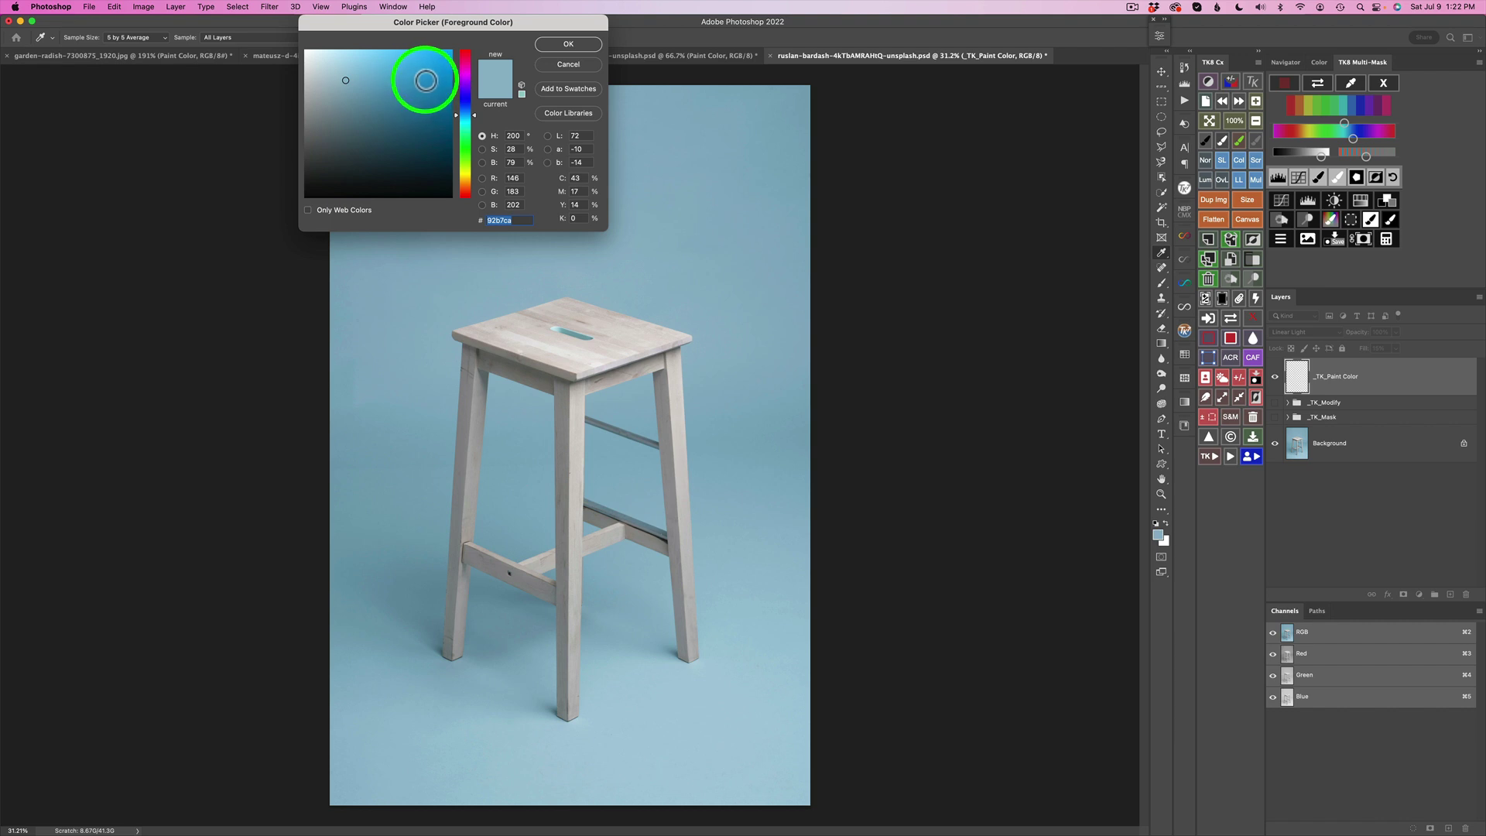
{"action": "left_click", "coordinate": [426, 81]}
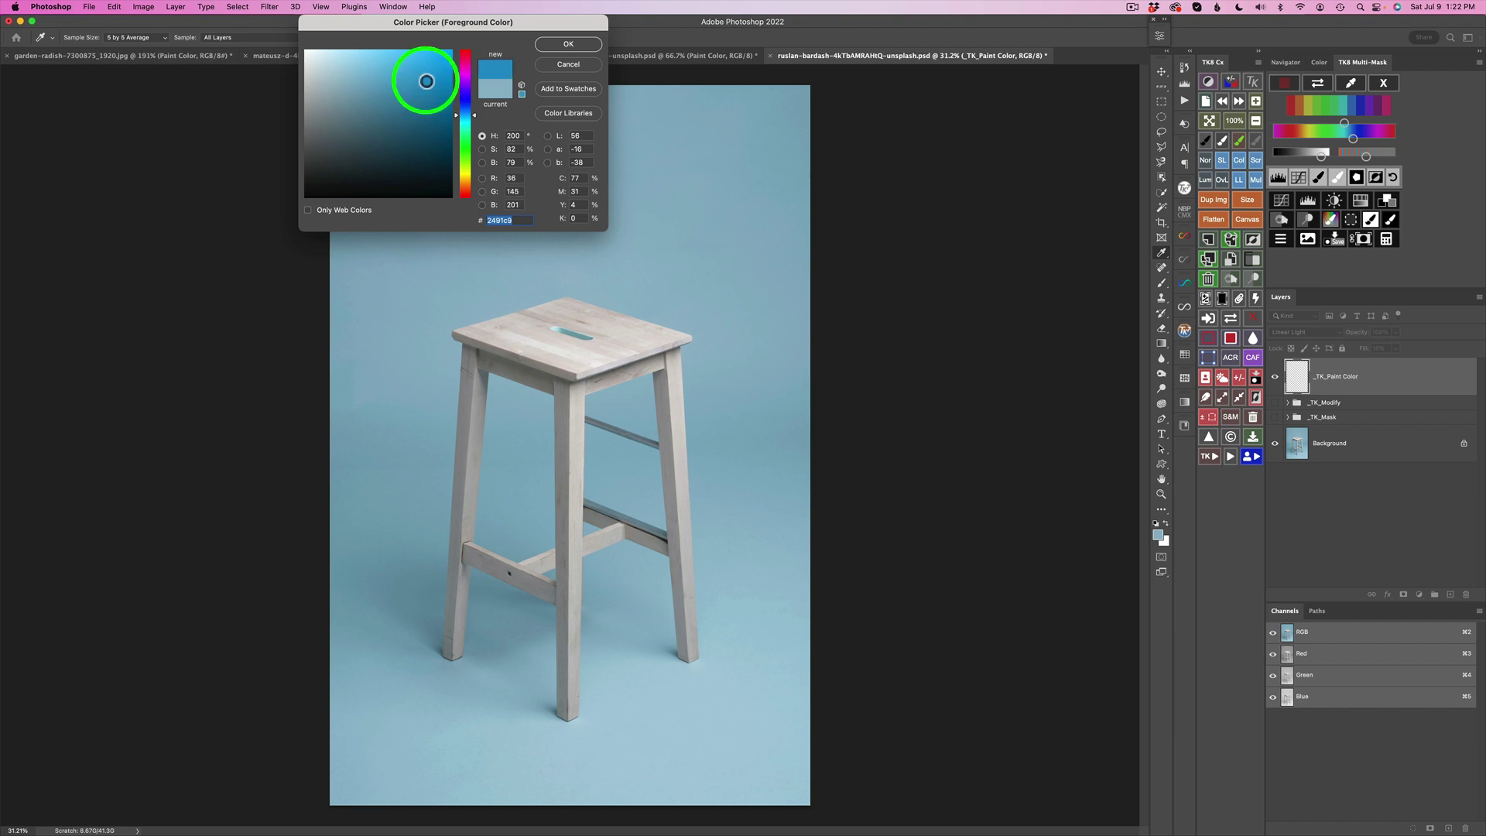
{"action": "left_click", "coordinate": [567, 44]}
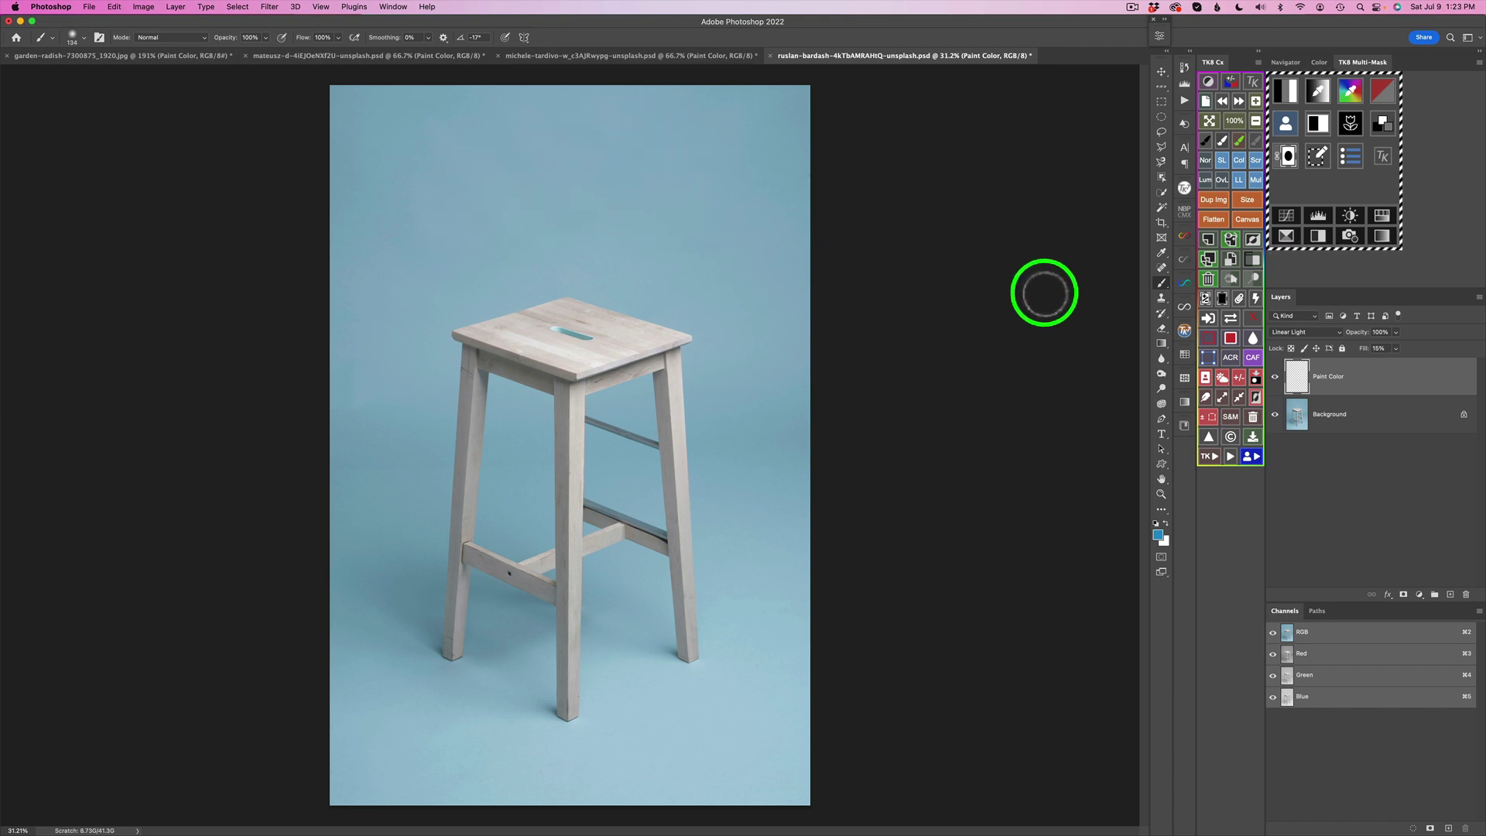
{"action": "left_click", "coordinate": [1230, 339]}
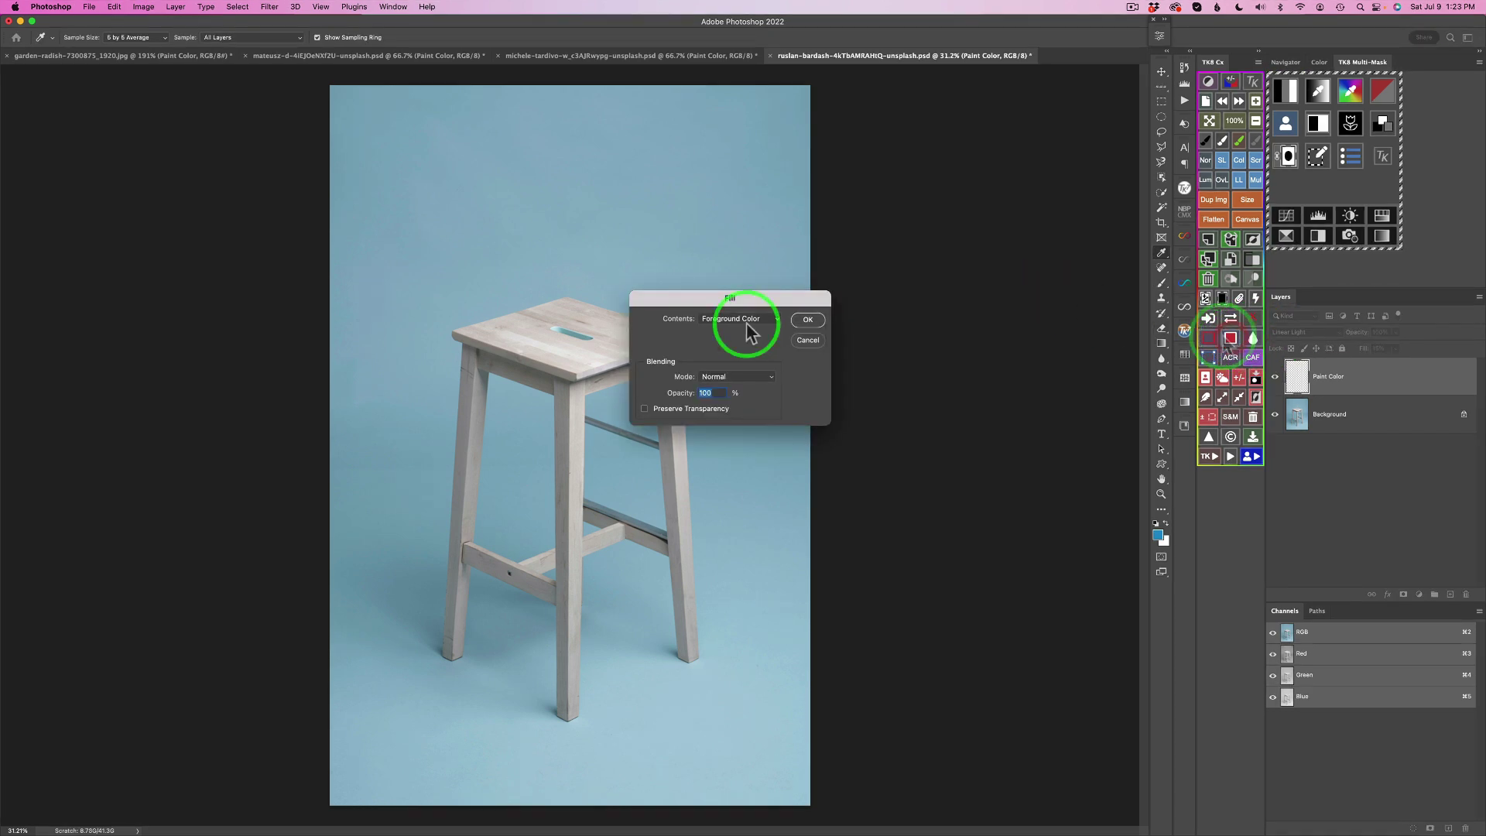
{"action": "left_click", "coordinate": [809, 321]}
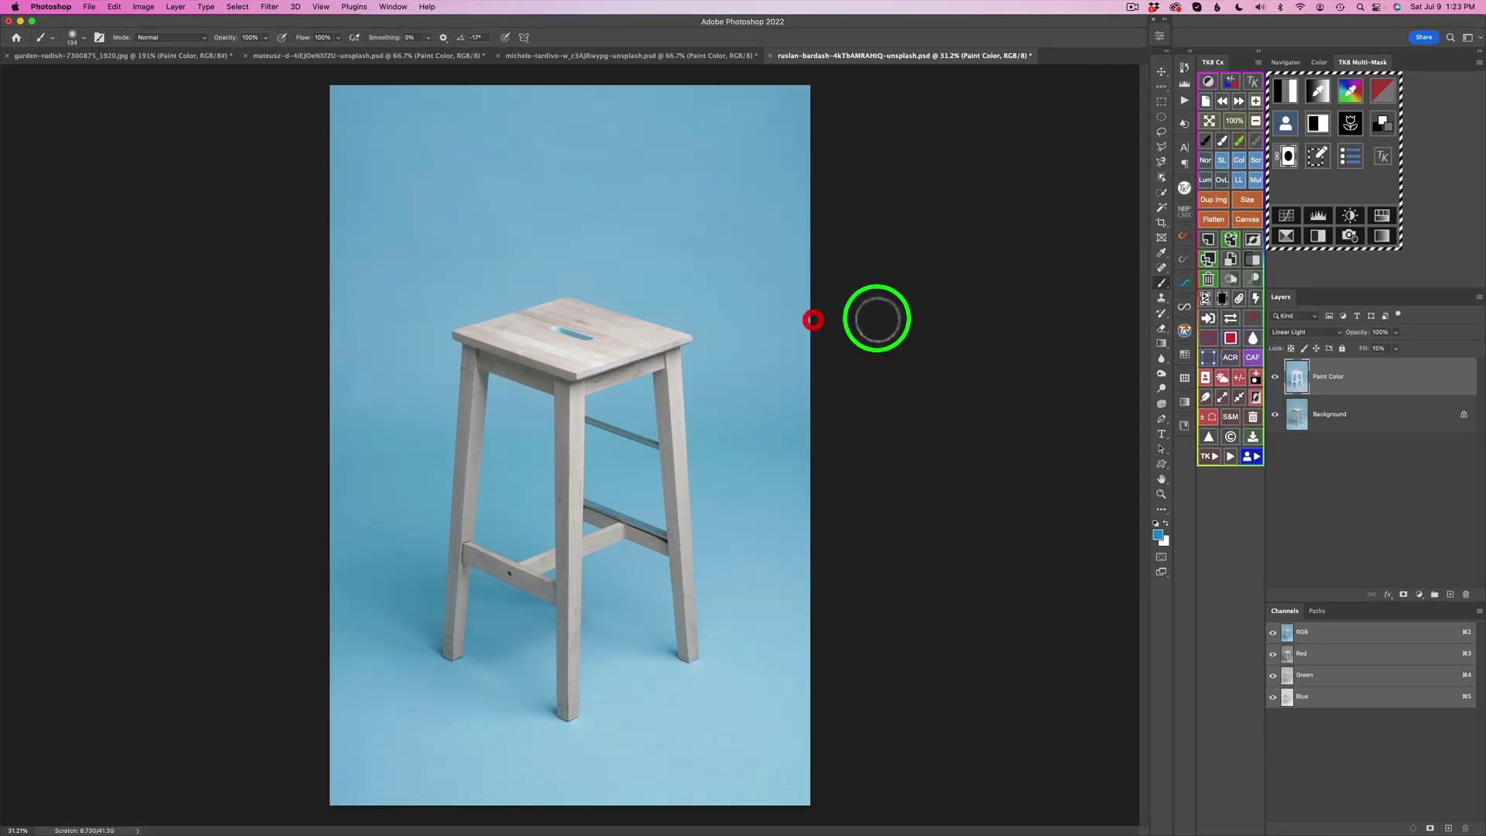
Increase the Paint Color layer's Fill and toggle its visibility to compare.
{"action": "left_click", "coordinate": [1277, 379]}
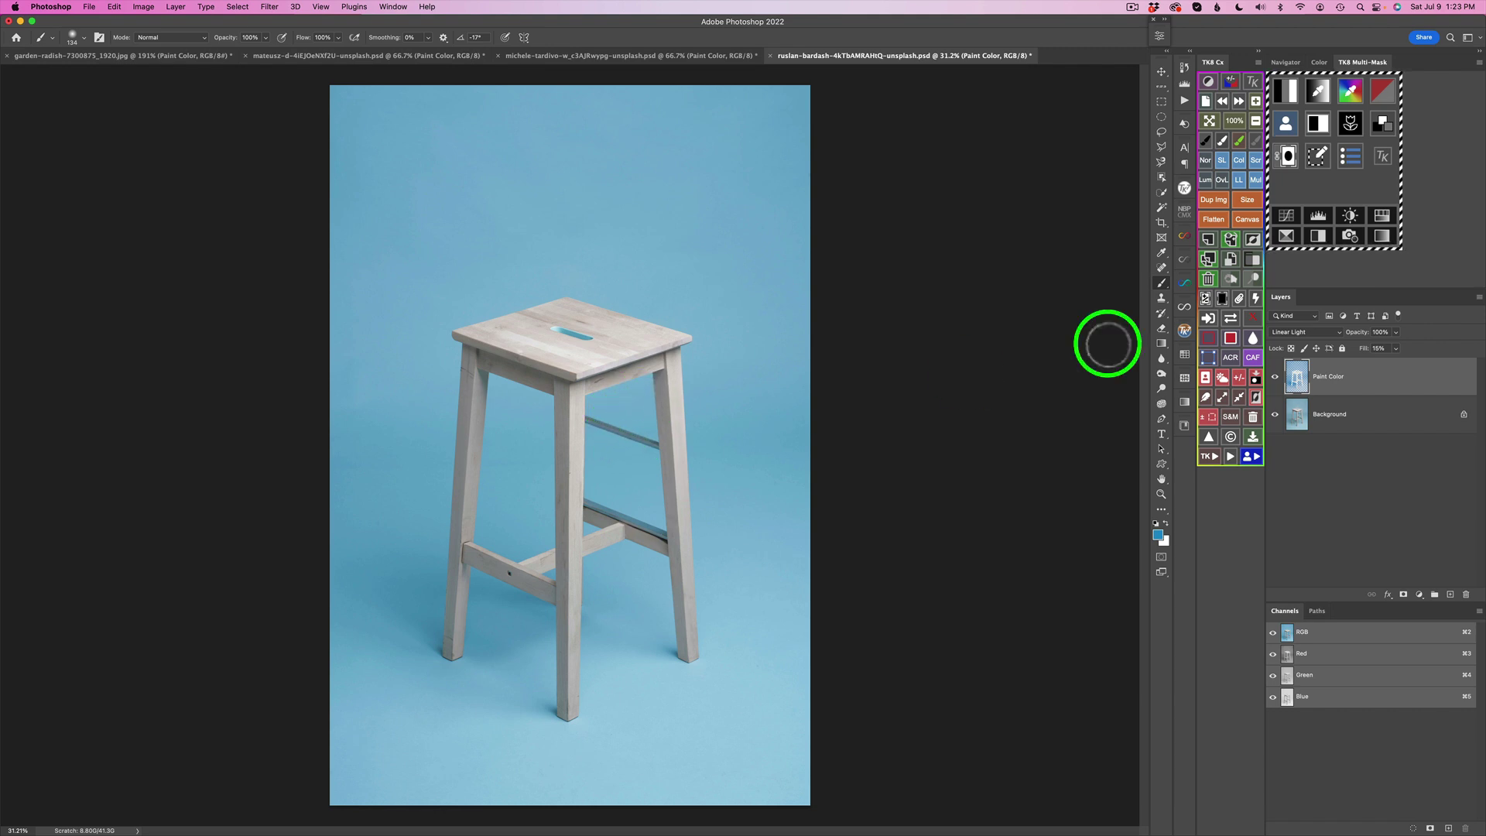
{"action": "left_click", "coordinate": [1275, 377]}
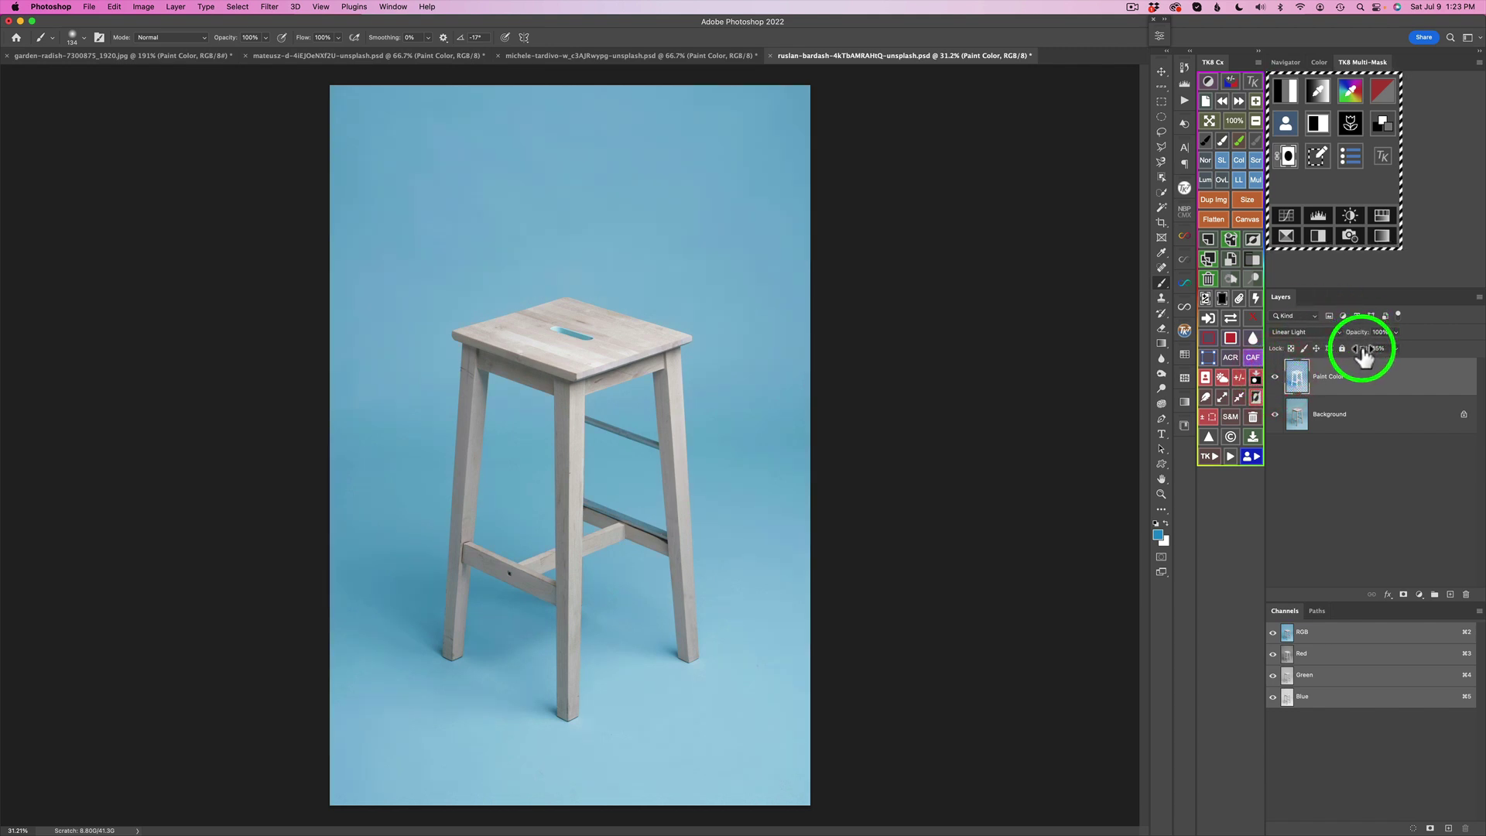
{"action": "mouse_move", "coordinate": [1364, 356]}
{"action": "left_mouse_down"}
{"action": "mouse_move", "coordinate": [1381, 356]}
{"action": "mouse_move", "coordinate": [1365, 357]}
{"action": "left_mouse_up"}
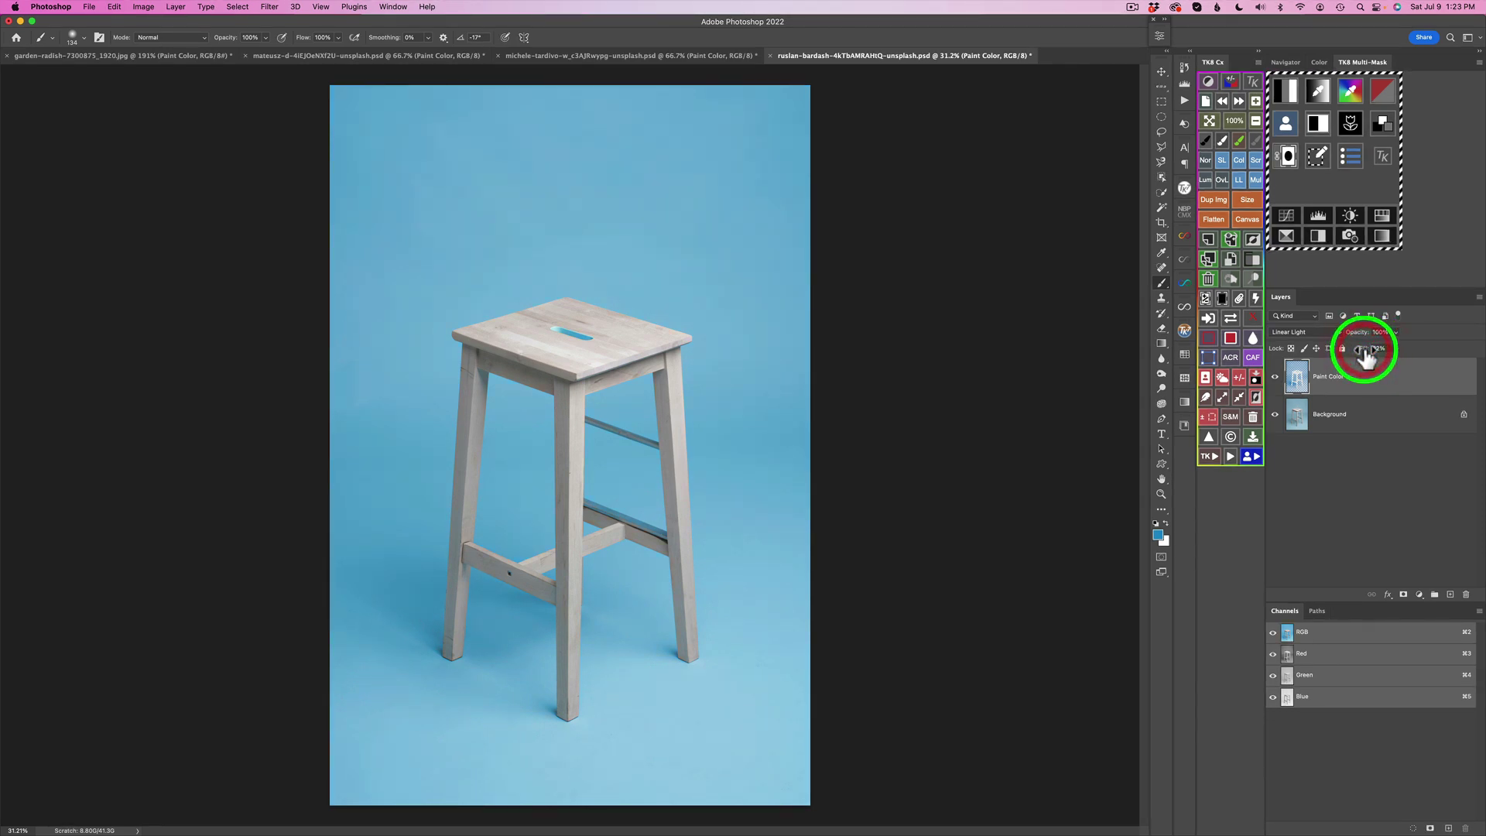
{"action": "left_click", "coordinate": [1274, 377]}
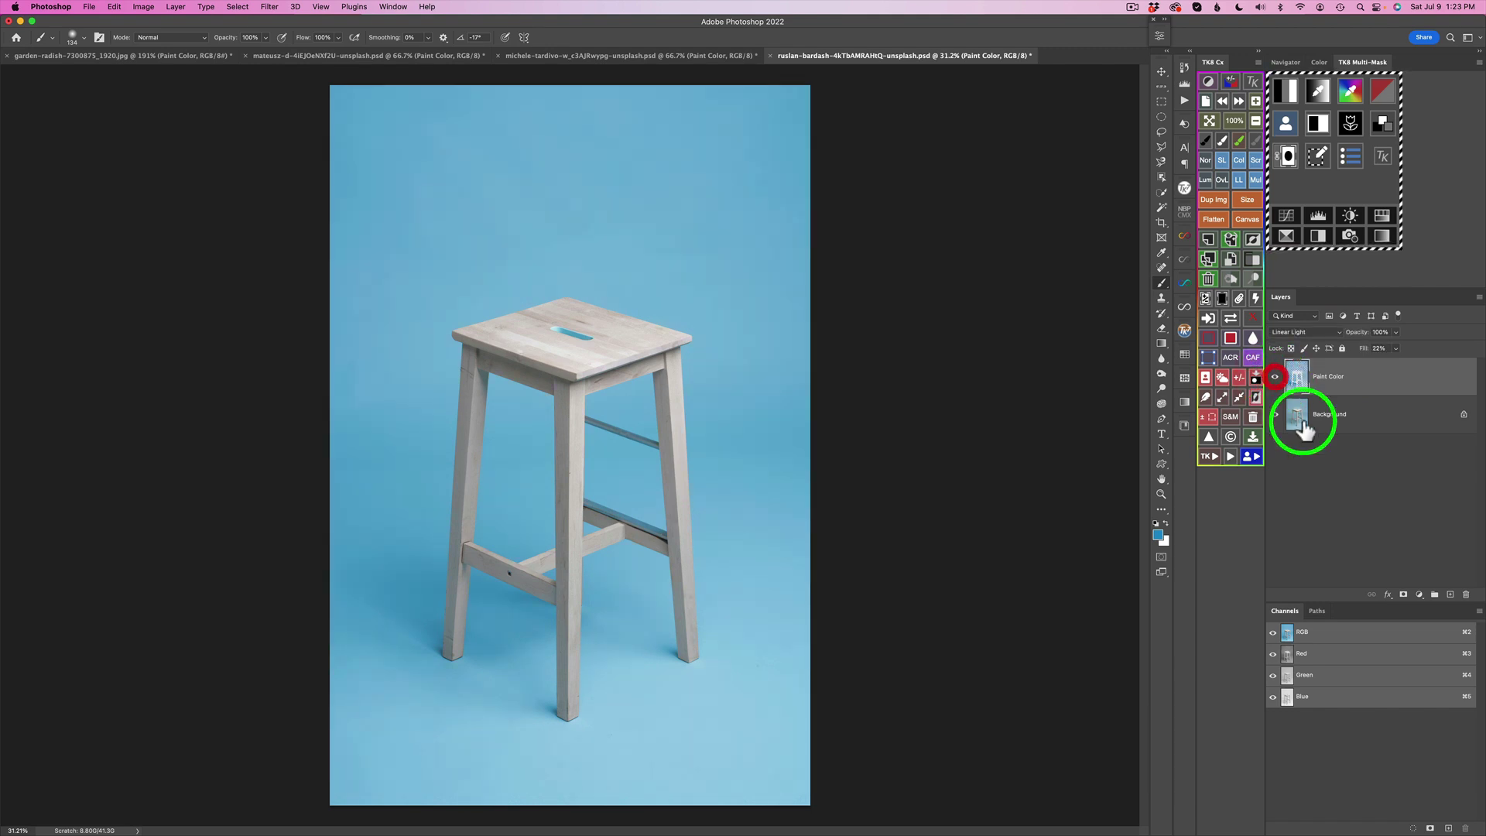